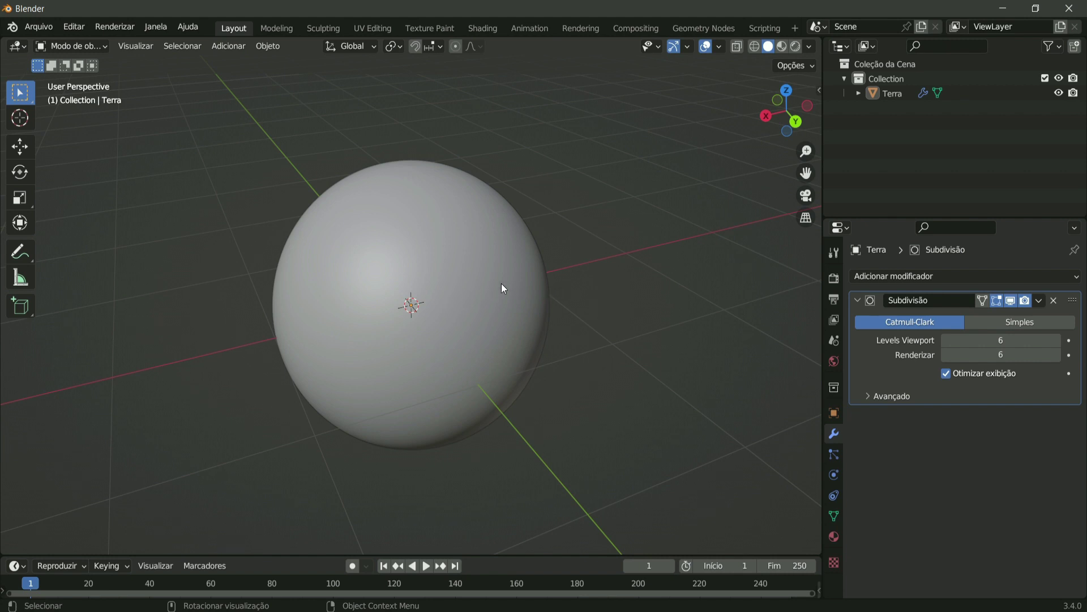
Step: Select the Terra sphere and enter 12742 into its X, Y and Z dimension fields together
key(n)
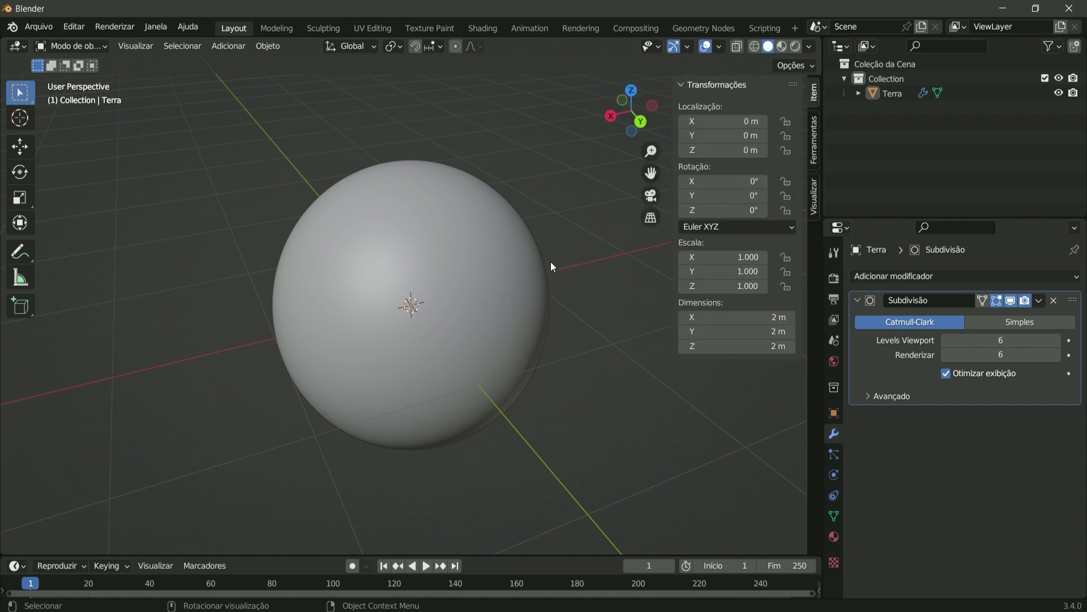
click(469, 331)
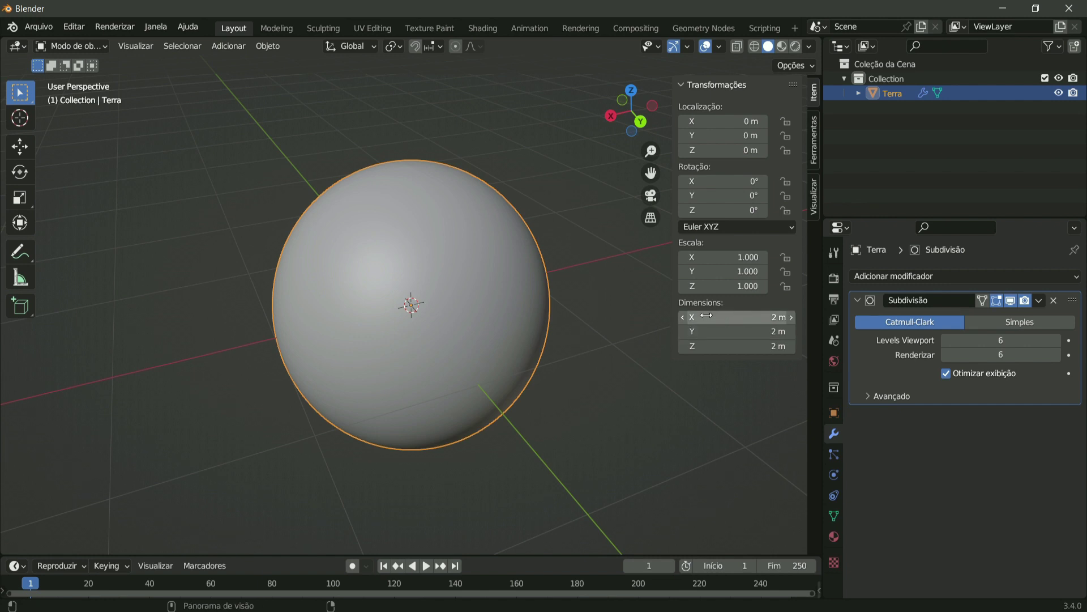
drag(708, 317, 715, 346)
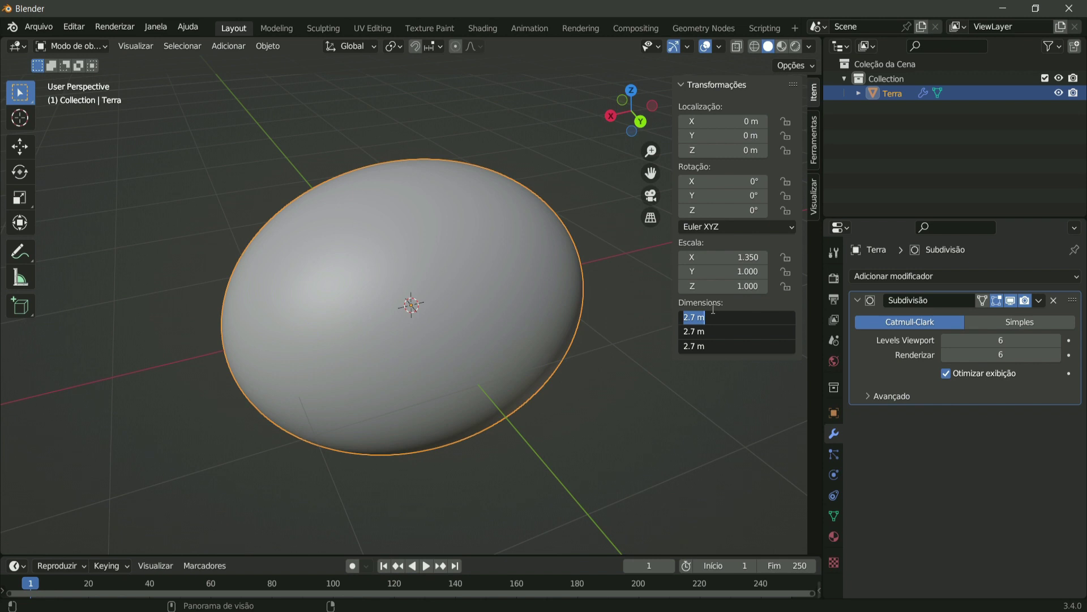
text(12)
text(74)
text(2)
Step: Confirm 12742 m on all axes, then shorten the X dimension to 1274 m
key(Return)
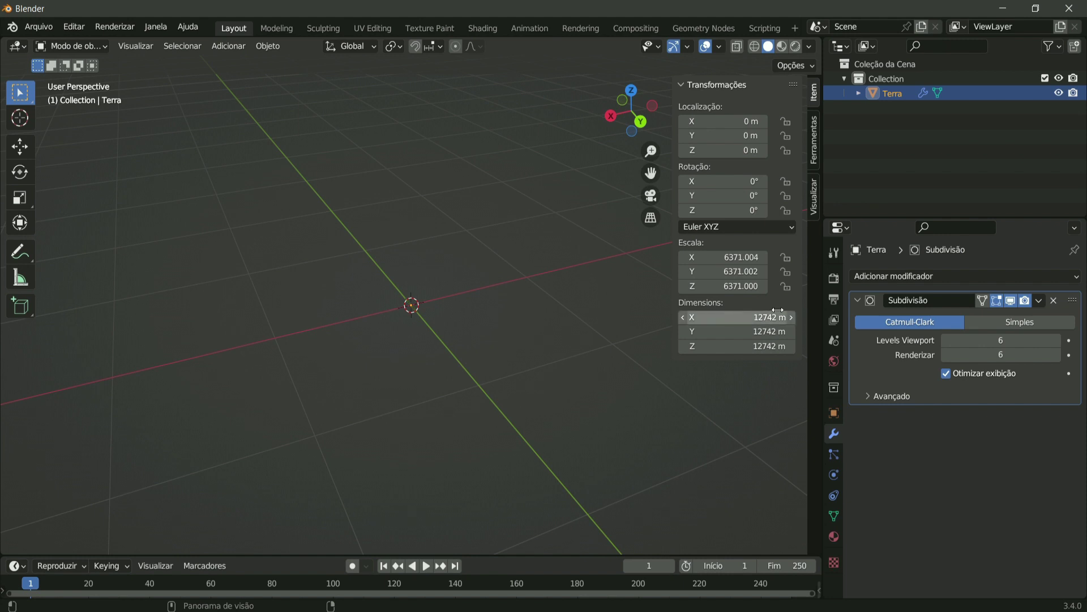
click(758, 316)
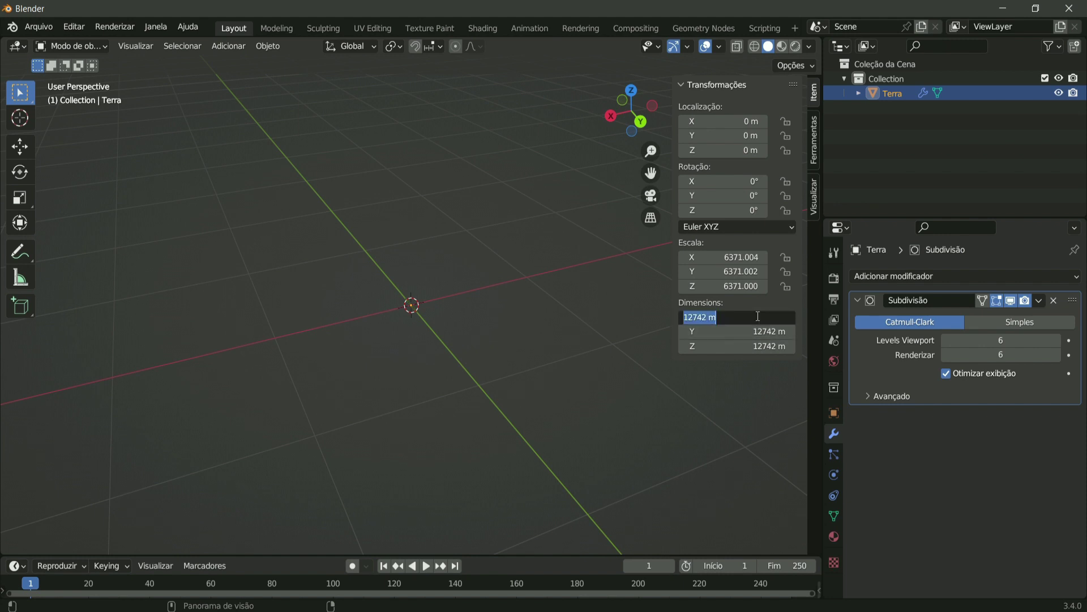
key(Left)
key(Right)
key(Right)
key(Right)
key(Right)
text(.)
key(Return)
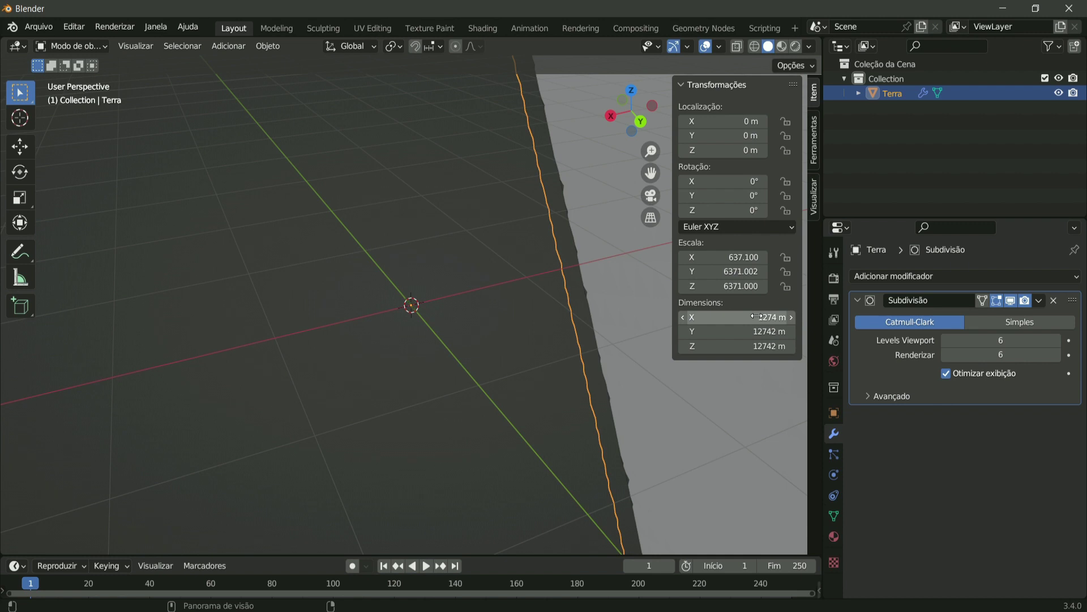
Step: Shorten the Y and Z dimensions to 1274 m each, giving a 637.100 scale
click(760, 333)
key(Right)
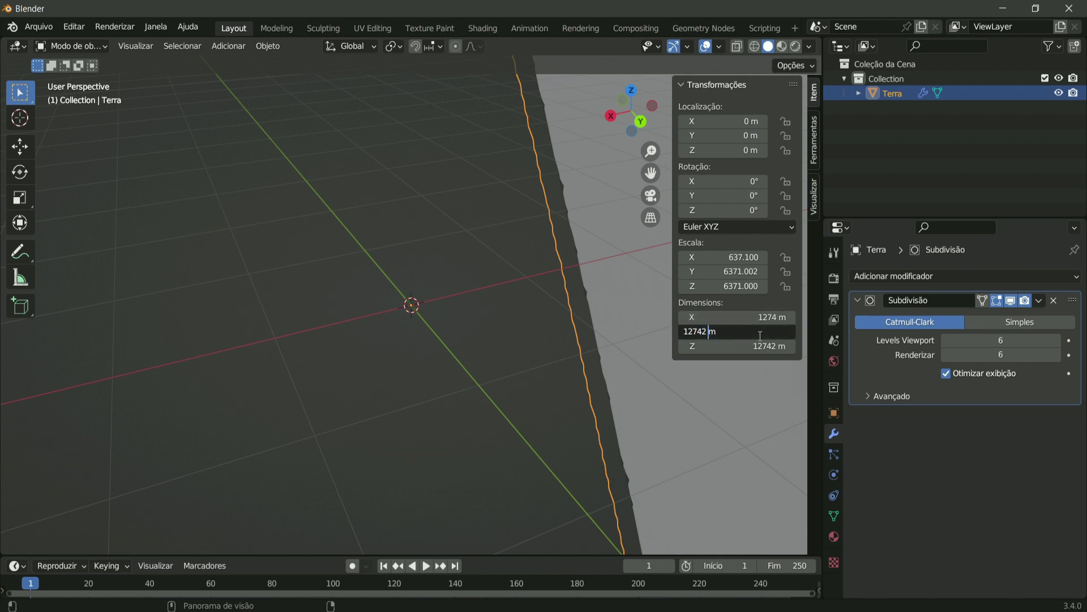
key(Left)
key(Left)
key(Left)
text(.)
key(Return)
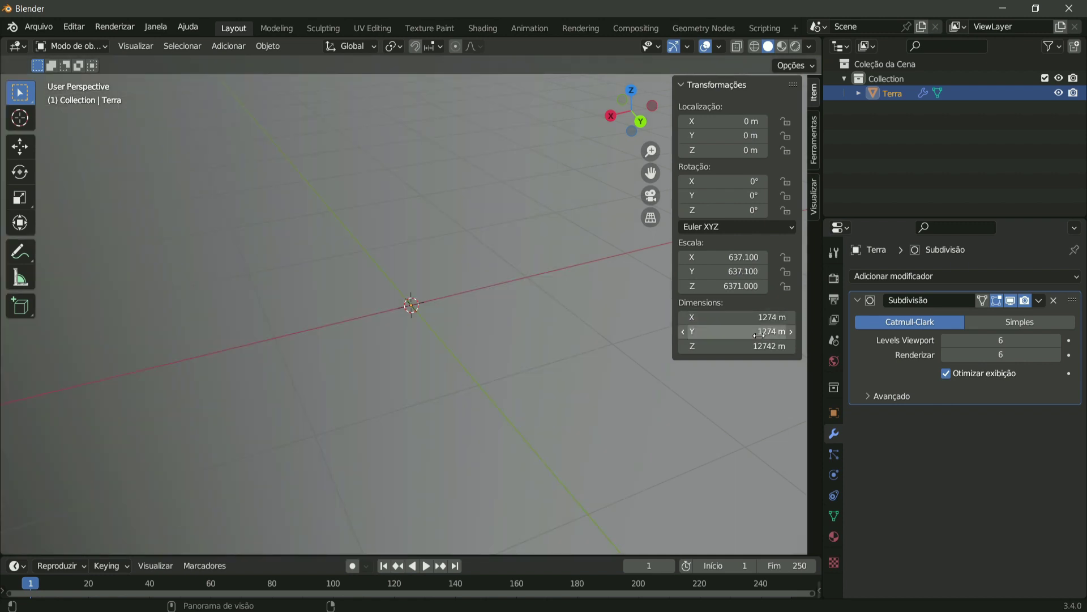
click(783, 347)
key(Right)
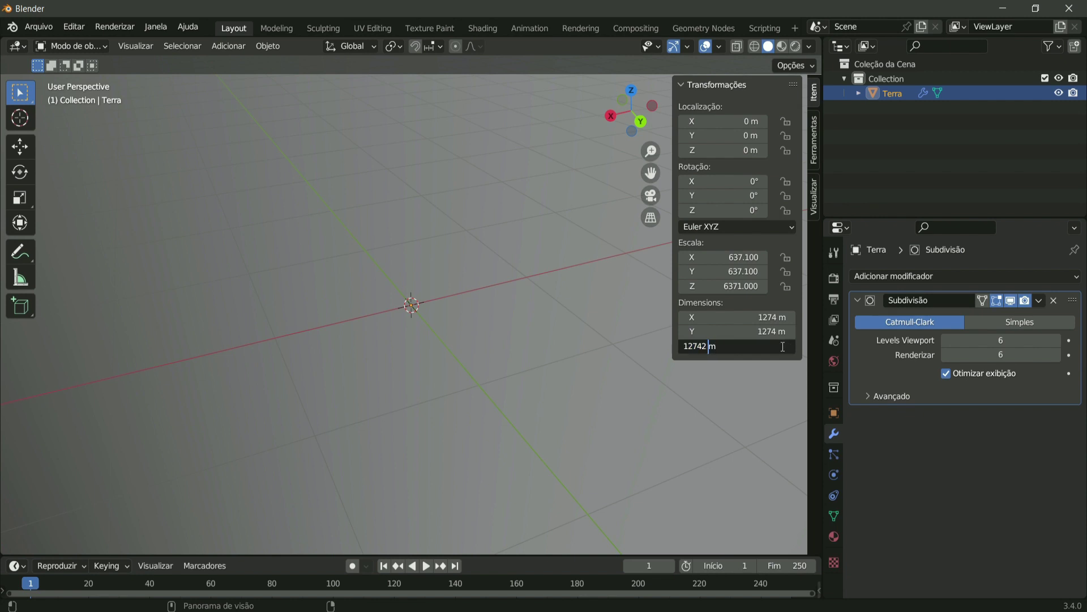
key(Left)
key(Left)
key(Left)
text(.)
key(Return)
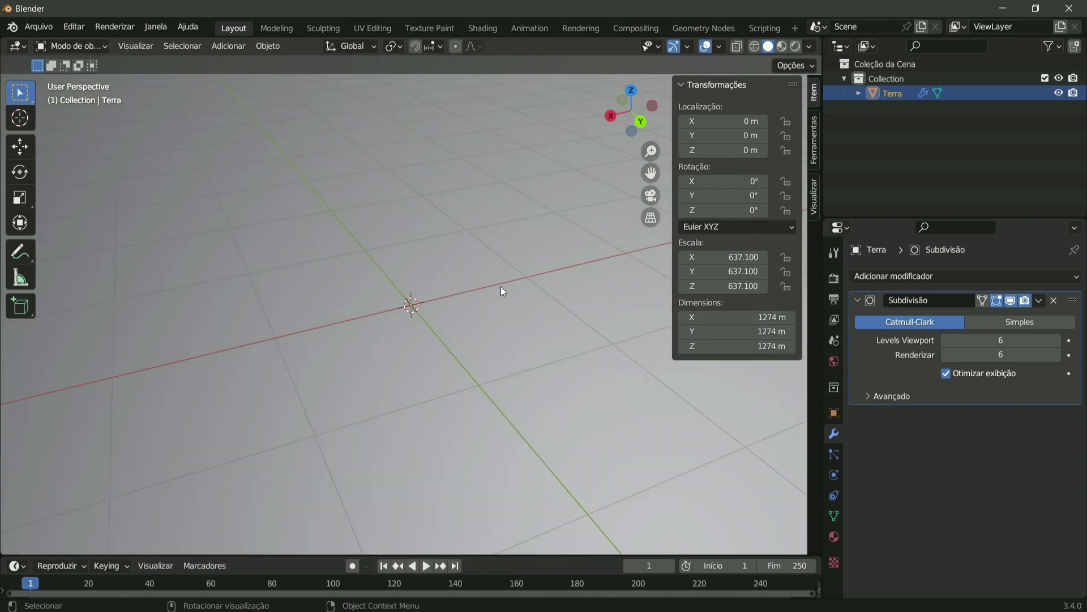
Step: Set the viewport clip end to 99999 m in the sidebar's View settings
scroll(446, 277, up, 3)
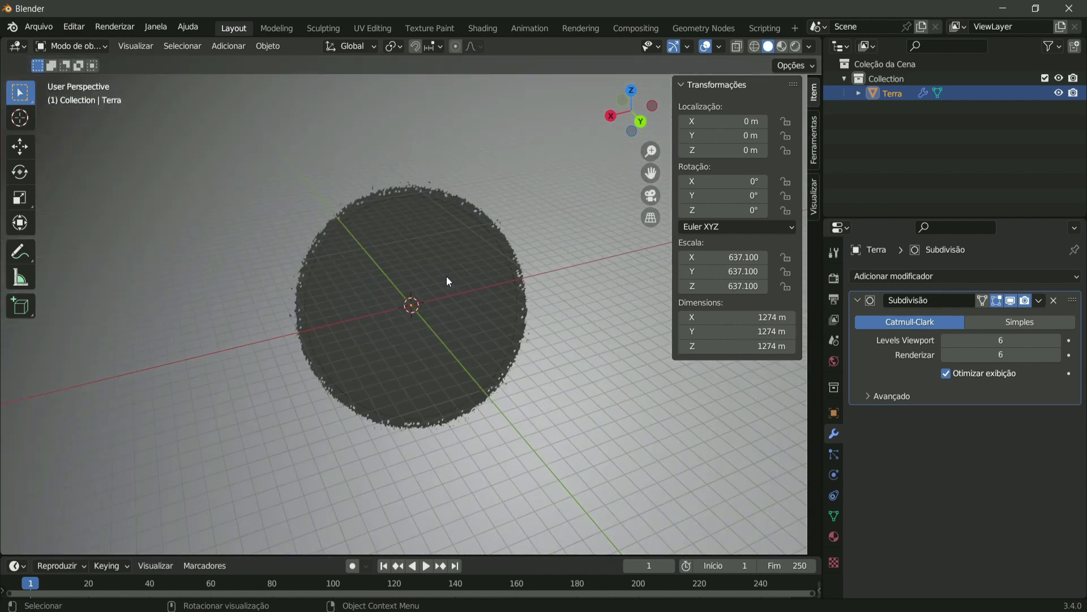
scroll(446, 277, up, 3)
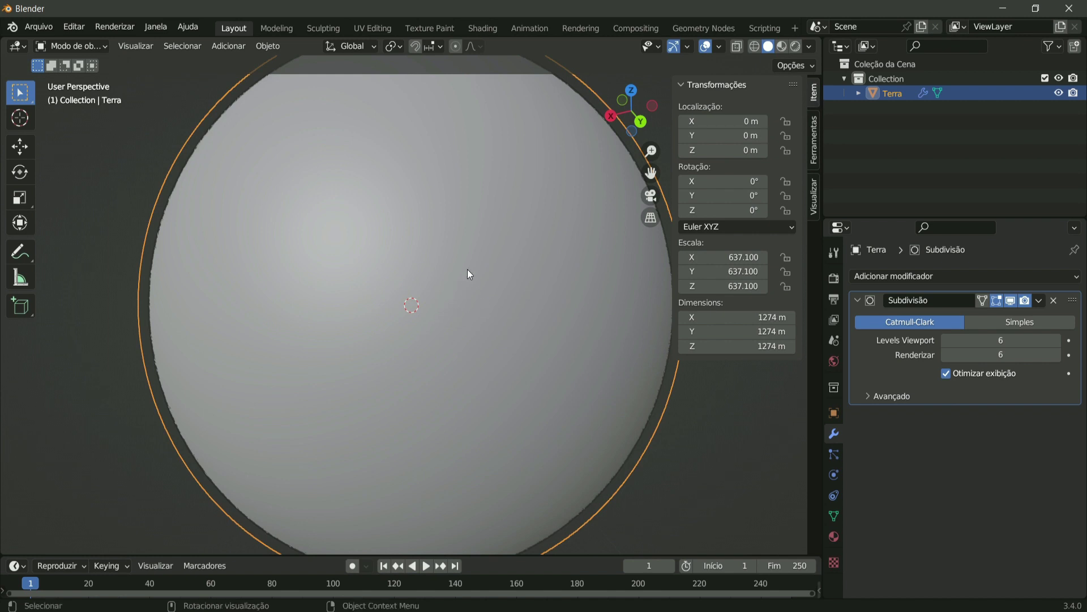
click(813, 197)
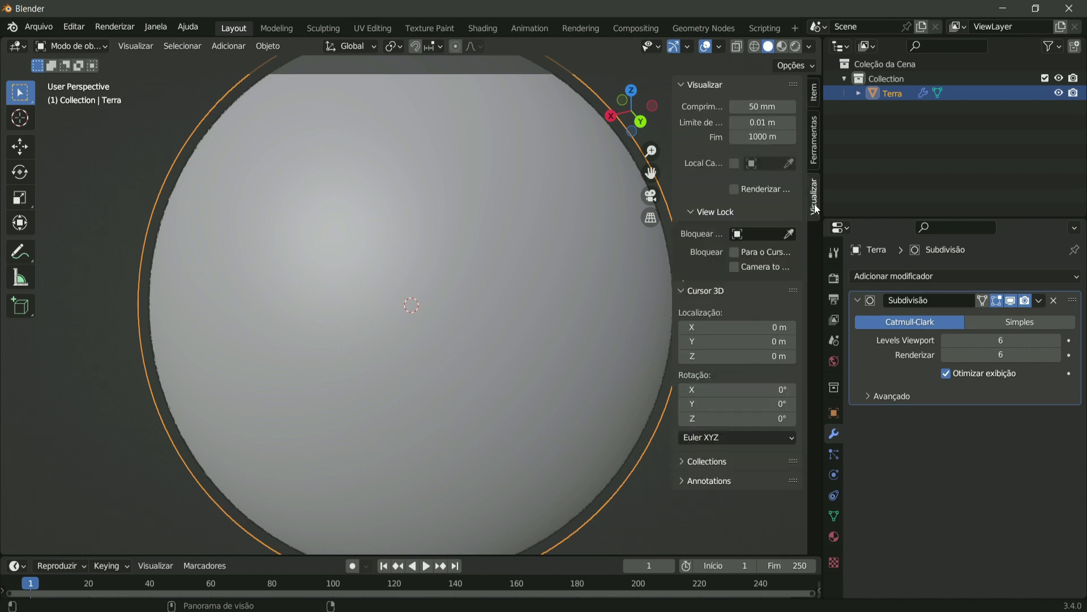
click(771, 139)
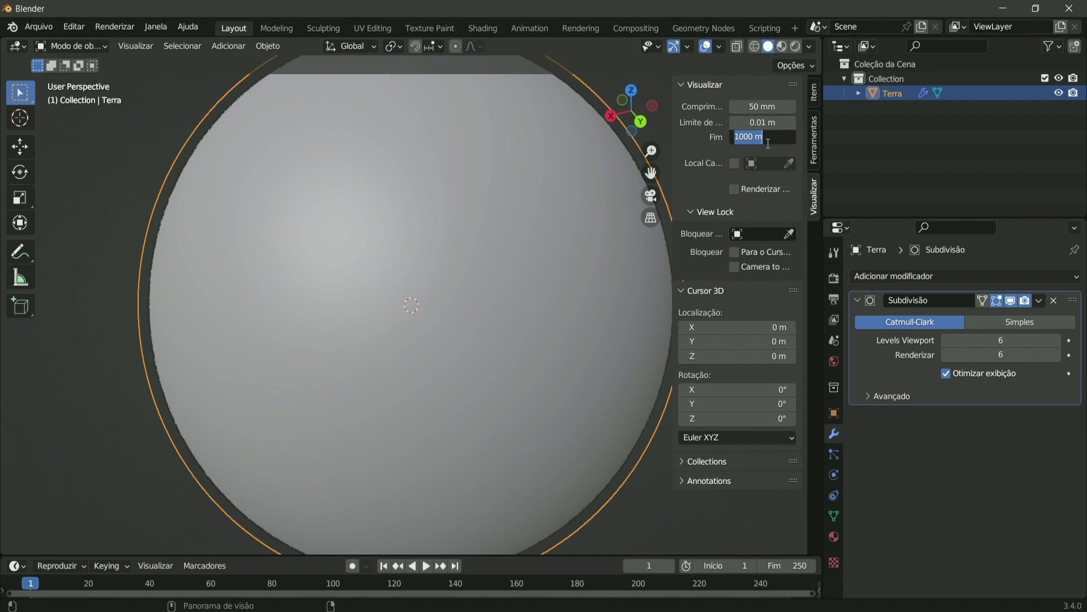
text(99)
text(999)
key(Return)
Step: Widen the sidebar and set the viewport clip start to 10 m
scroll(477, 288, down, 4)
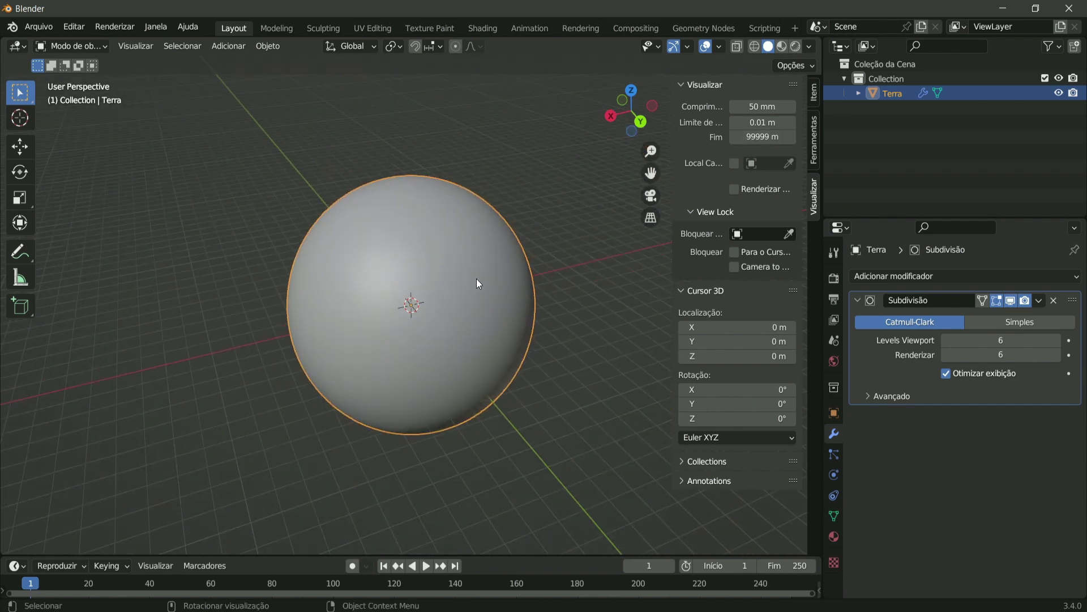
scroll(477, 279, up, 2)
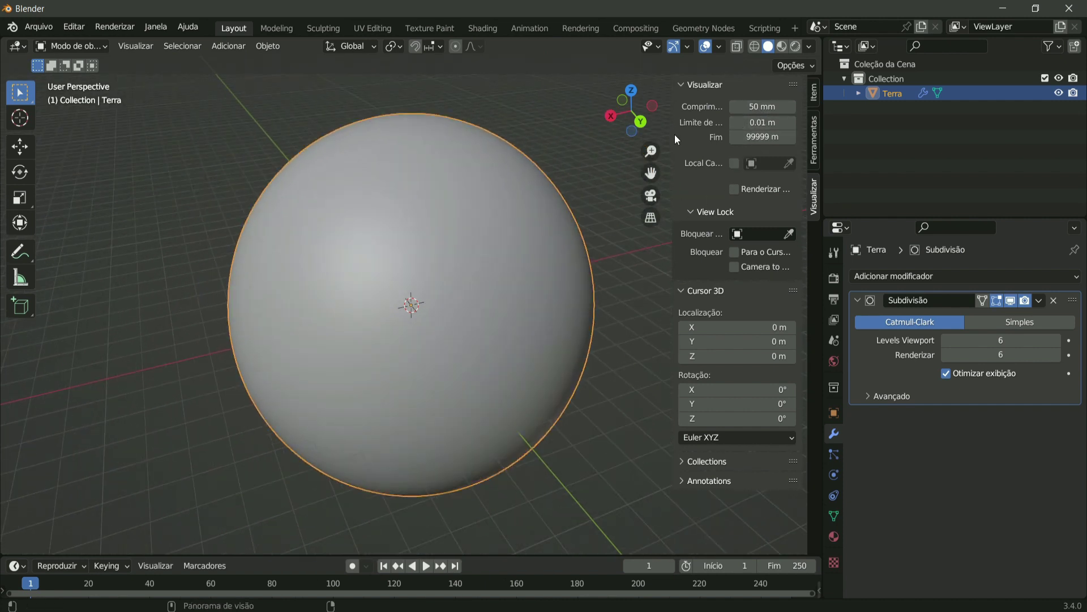
mouse_move(675, 135)
mouse_down()
mouse_move(532, 137)
mouse_move(646, 137)
mouse_up()
click(782, 123)
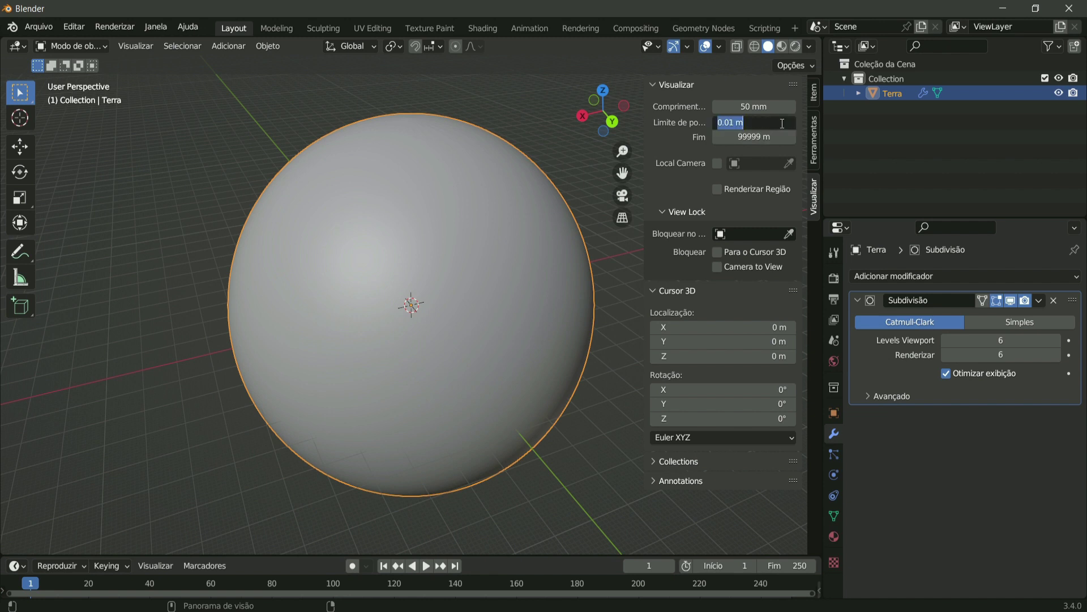
text(1)
text(0)
key(Return)
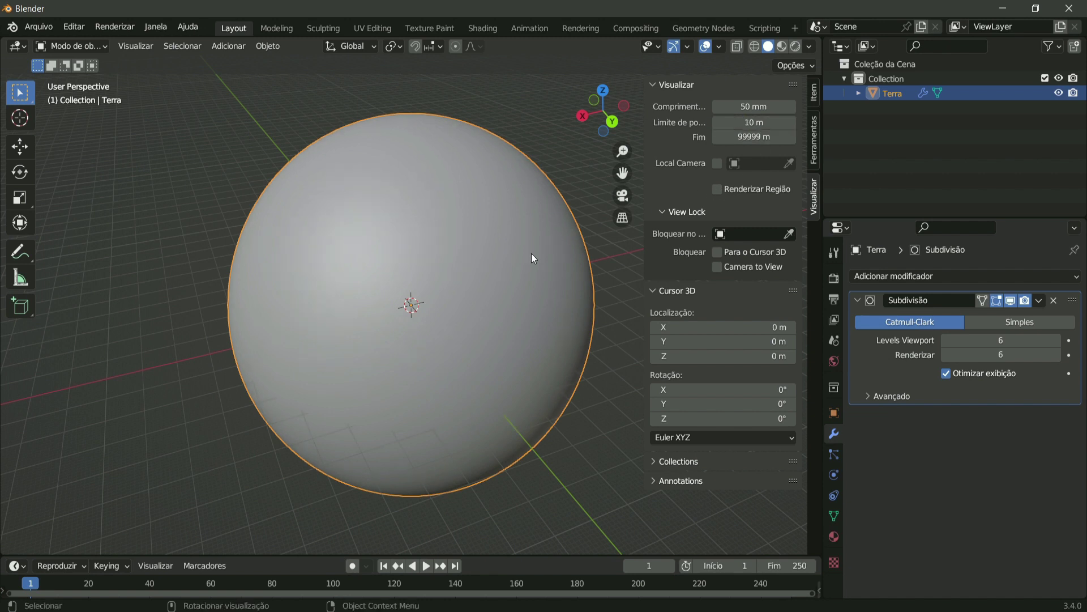
scroll(476, 234, down, 4)
scroll(476, 232, down, 2)
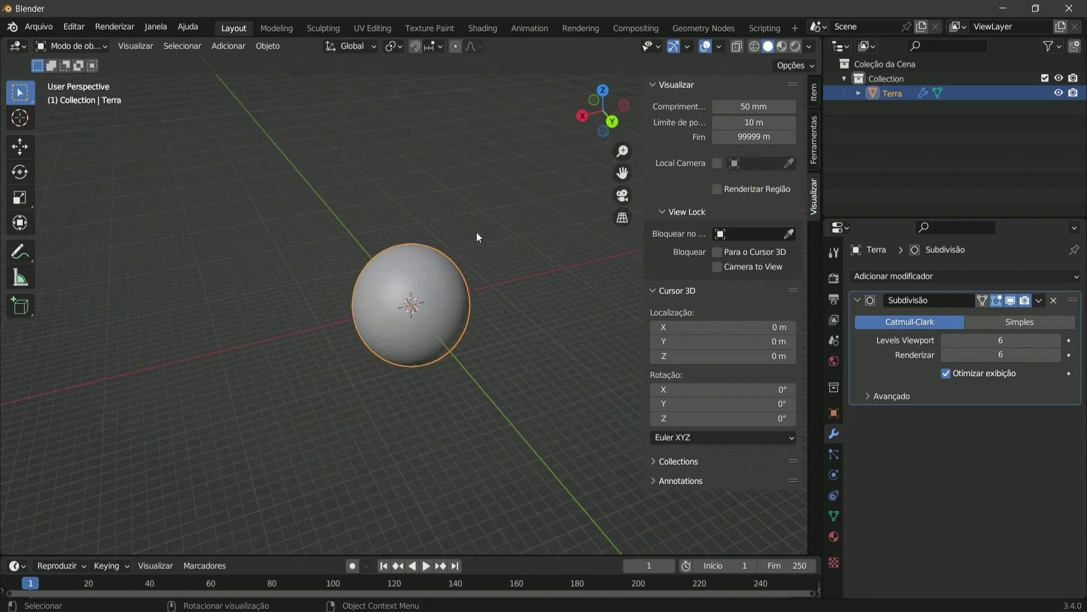
scroll(477, 232, down, 4)
scroll(415, 308, up, 4)
scroll(414, 306, up, 3)
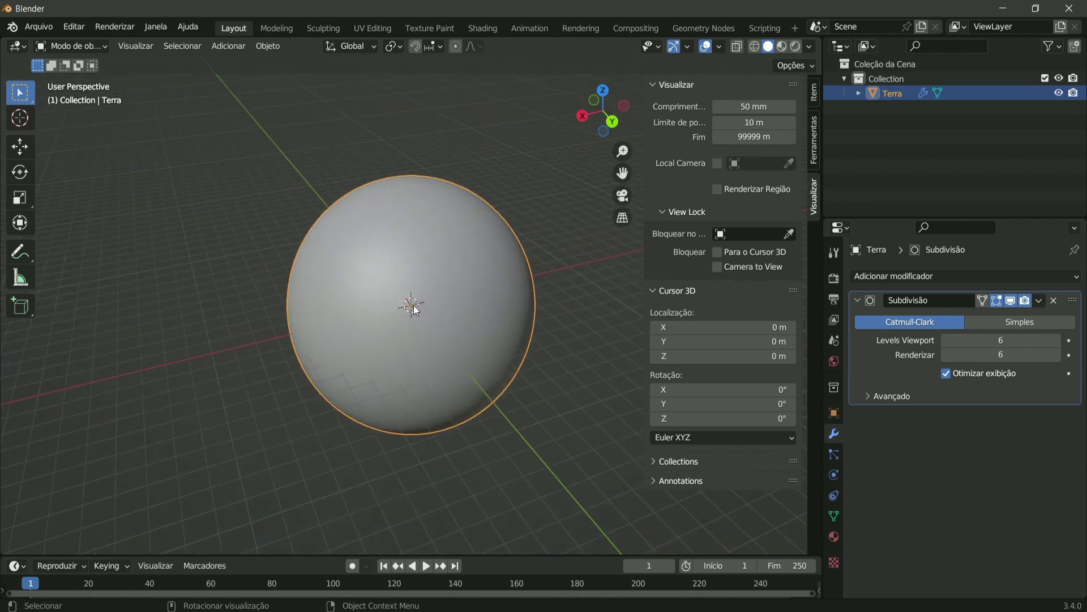
scroll(414, 304, up, 4)
scroll(413, 305, down, 1)
scroll(414, 305, down, 7)
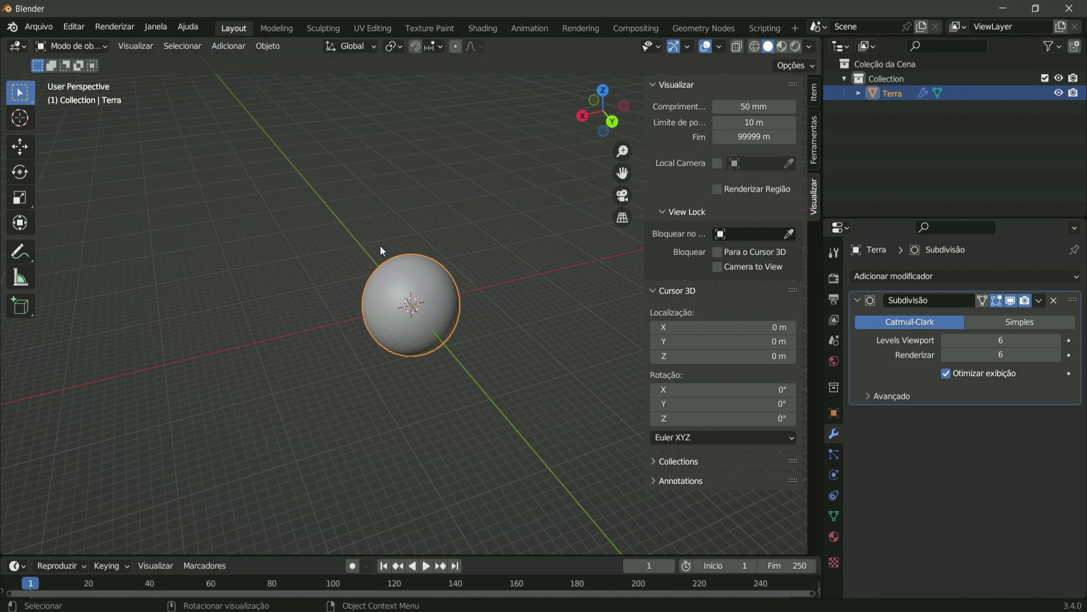
scroll(413, 357, up, 2)
scroll(413, 342, up, 1)
scroll(413, 325, up, 2)
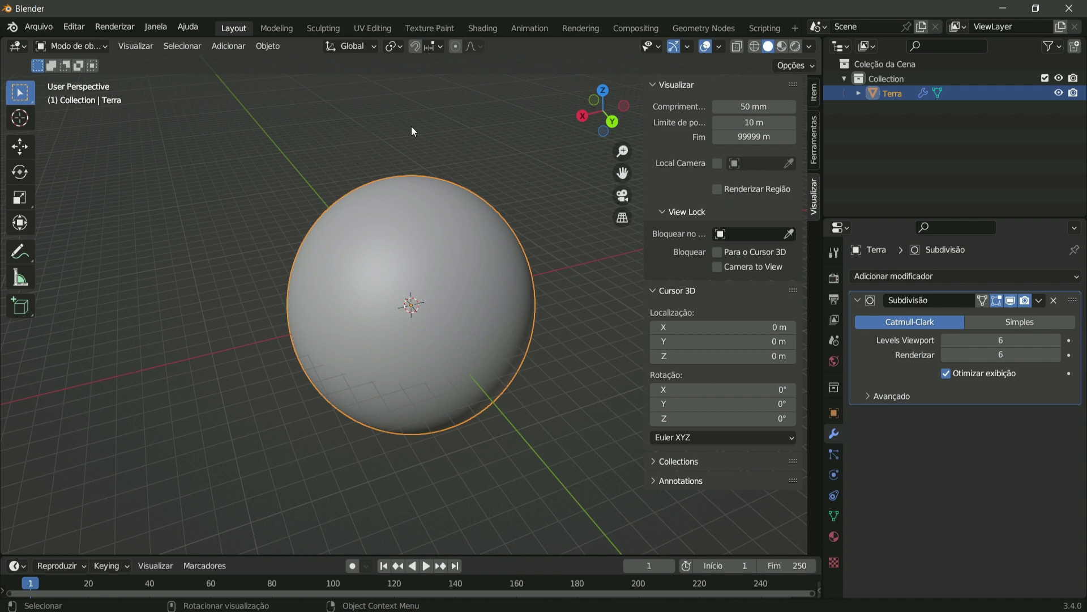
Step: Switch to the Shading workspace, zoom in on Terra and show the transform sidebar
click(487, 30)
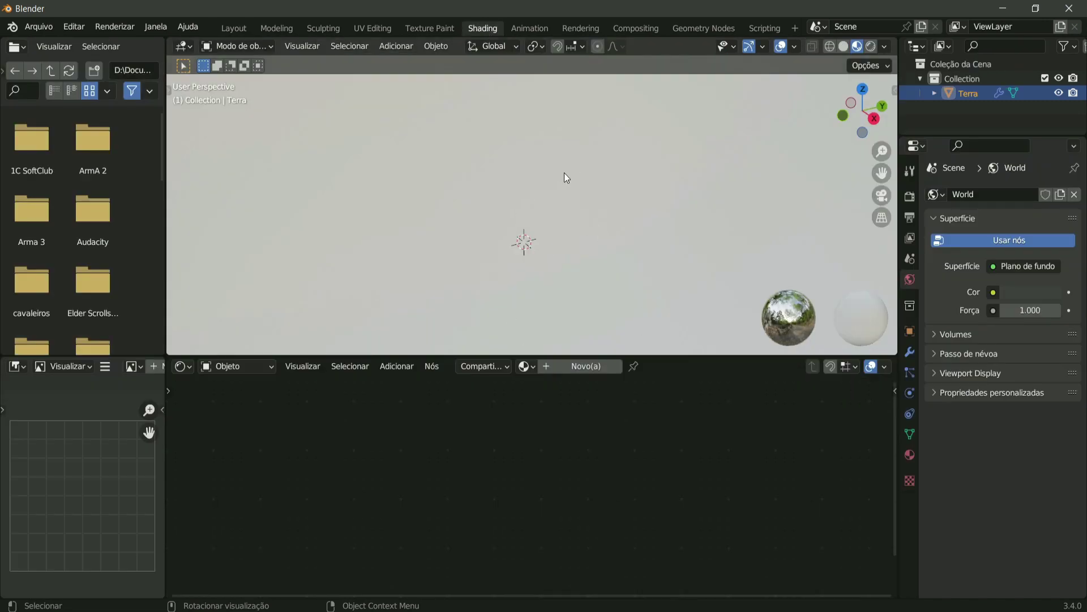
scroll(587, 190, down, 5)
scroll(587, 190, down, 3)
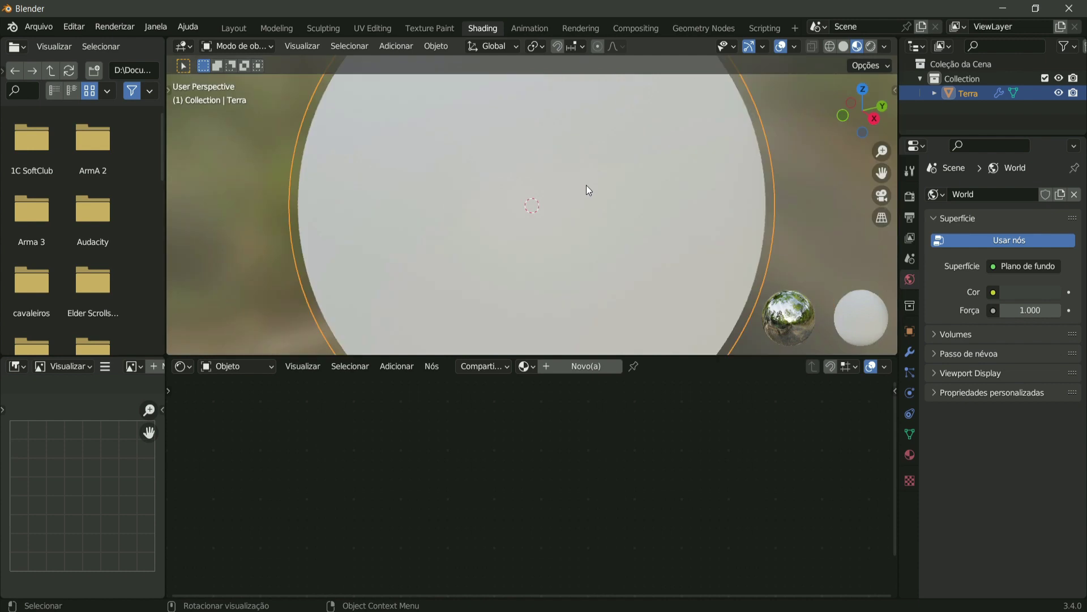
scroll(587, 190, up, 2)
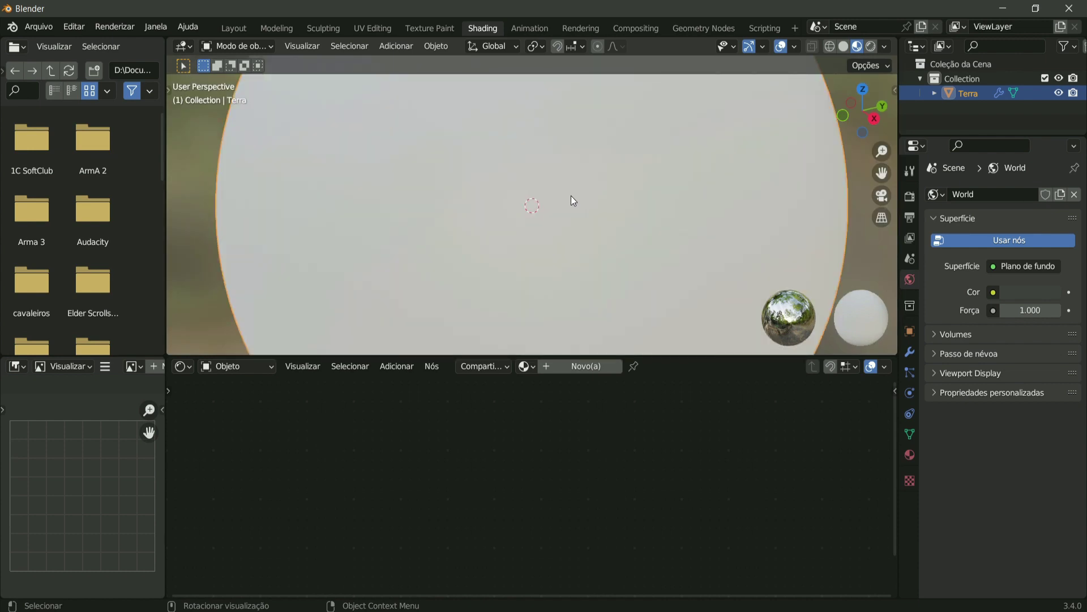
key(n)
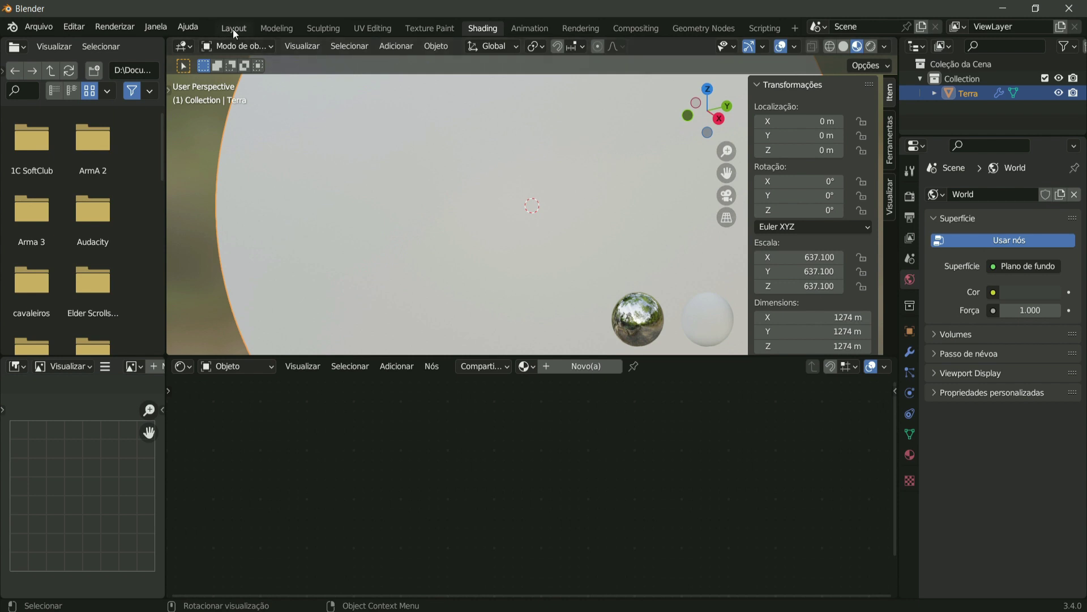
Step: Go back to Layout to reshow Terra's transform values, then return to the Shading workspace
click(232, 29)
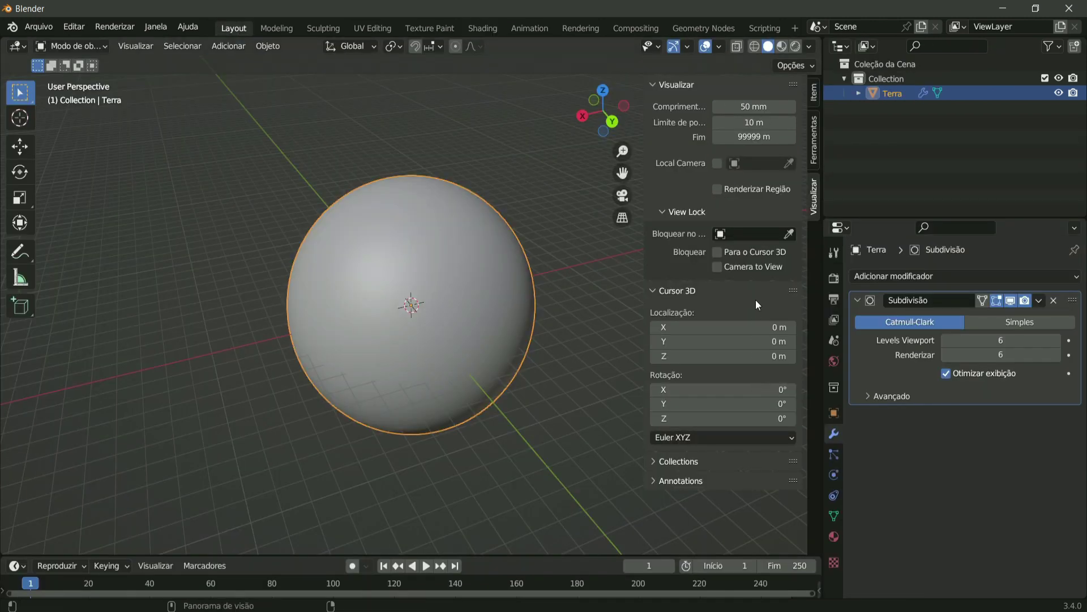
click(813, 96)
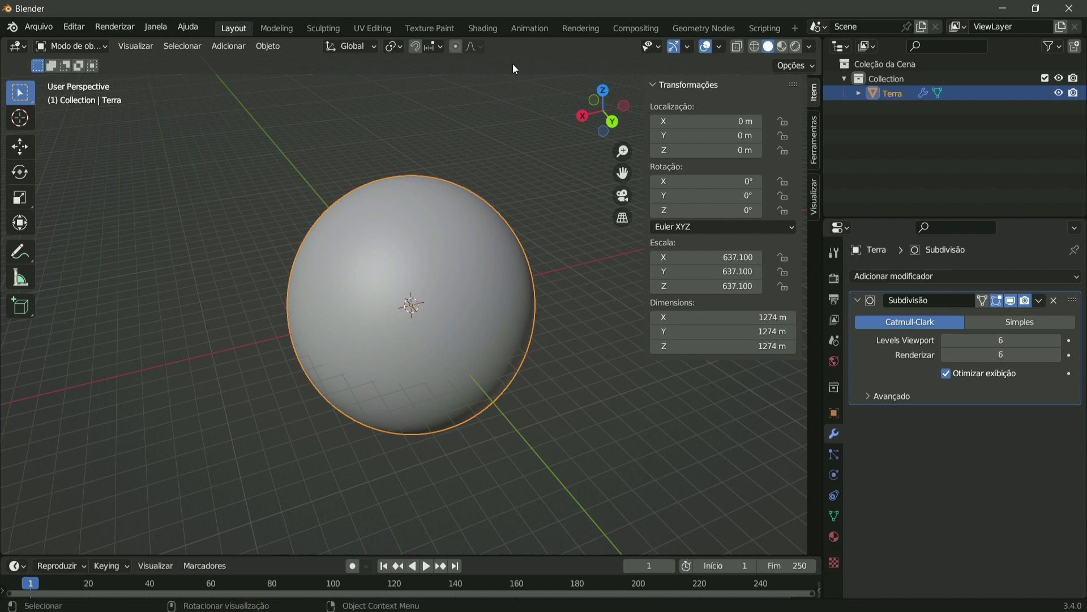
click(481, 29)
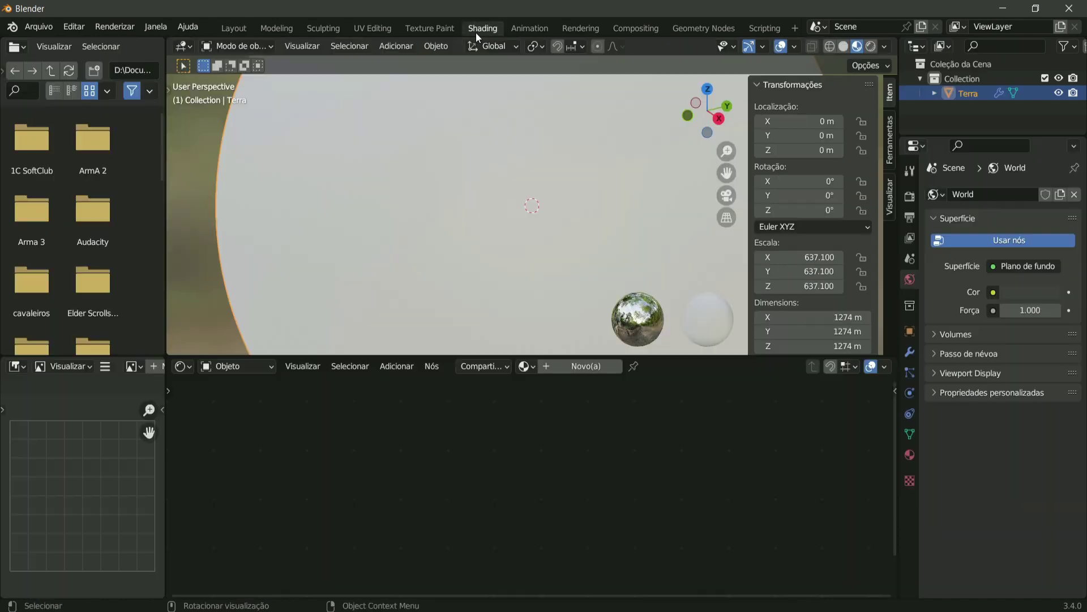
click(843, 315)
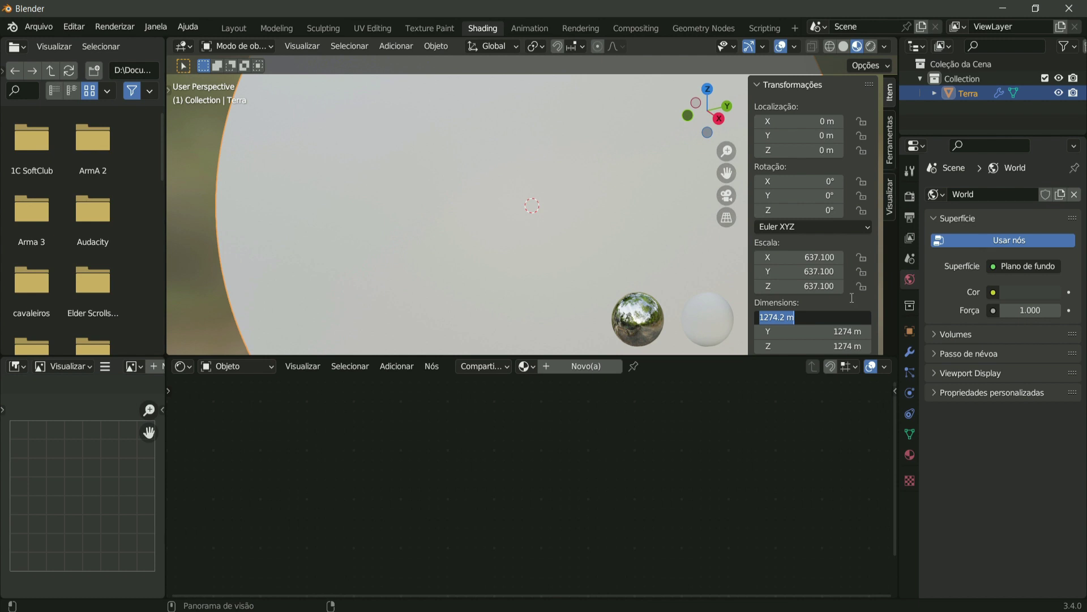
key(Return)
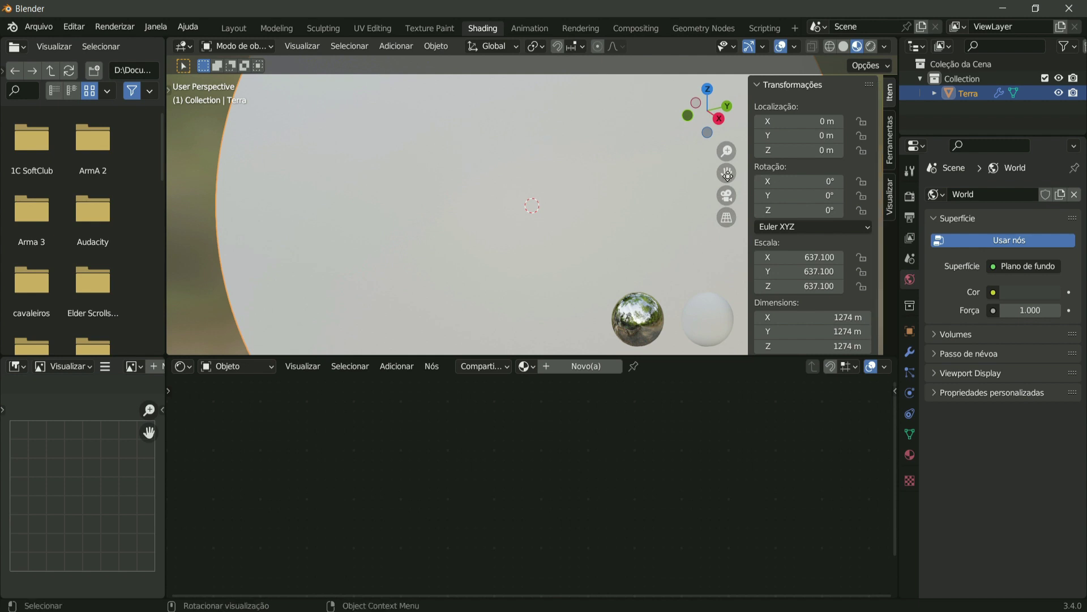
key(n)
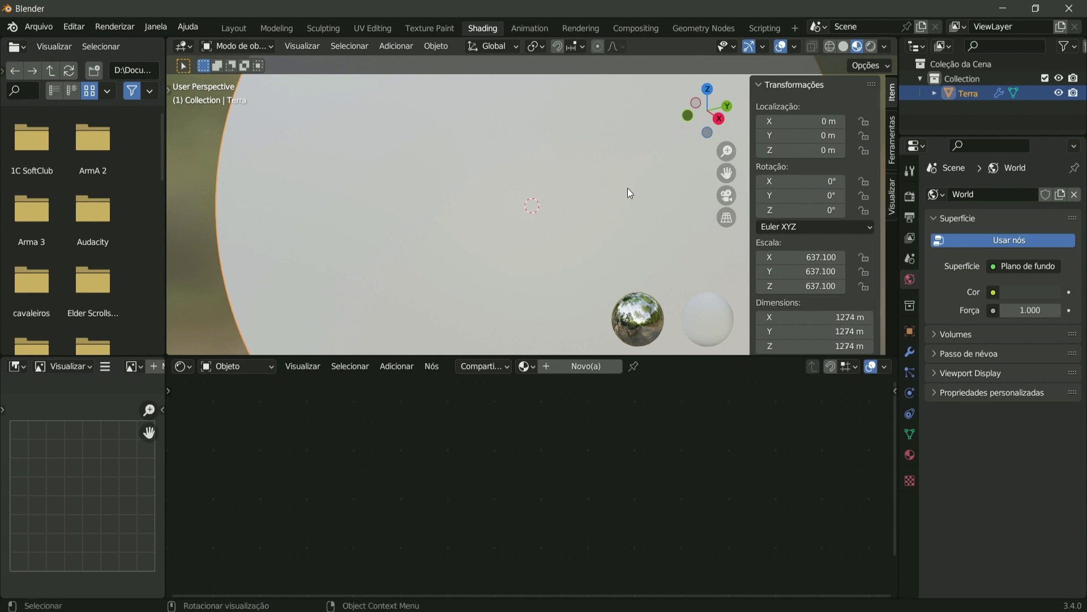
key(n)
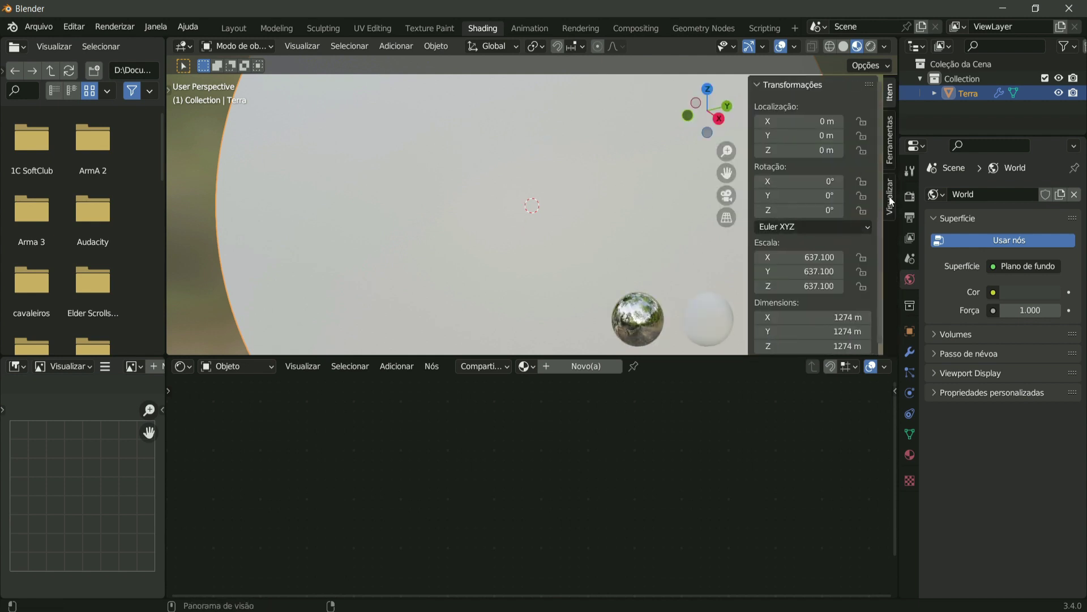
Step: Set the Shading viewport's clip end to 99999 m
click(892, 202)
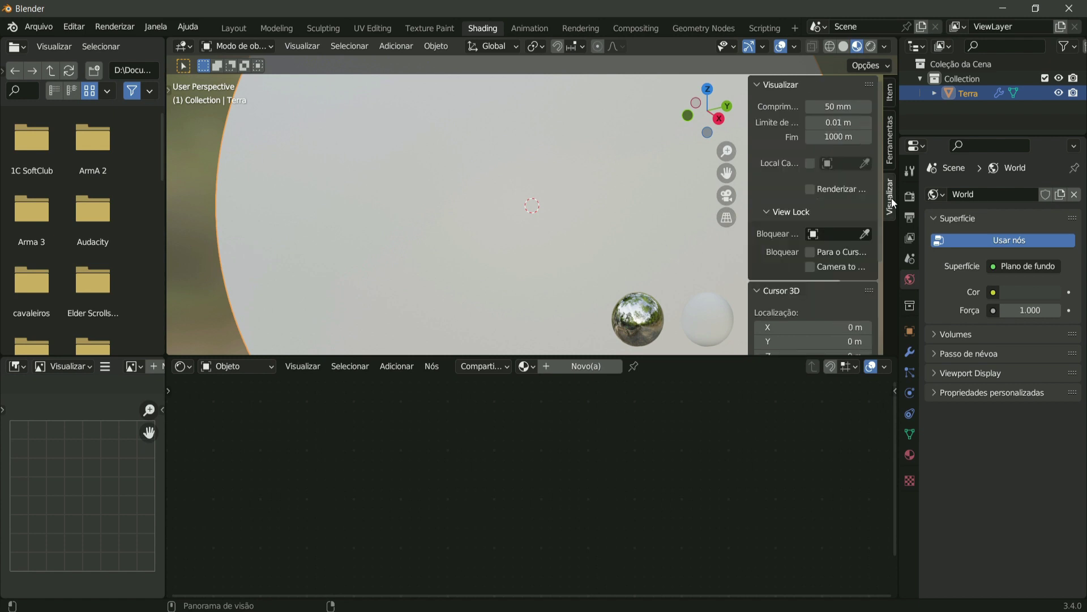
click(857, 138)
text(9)
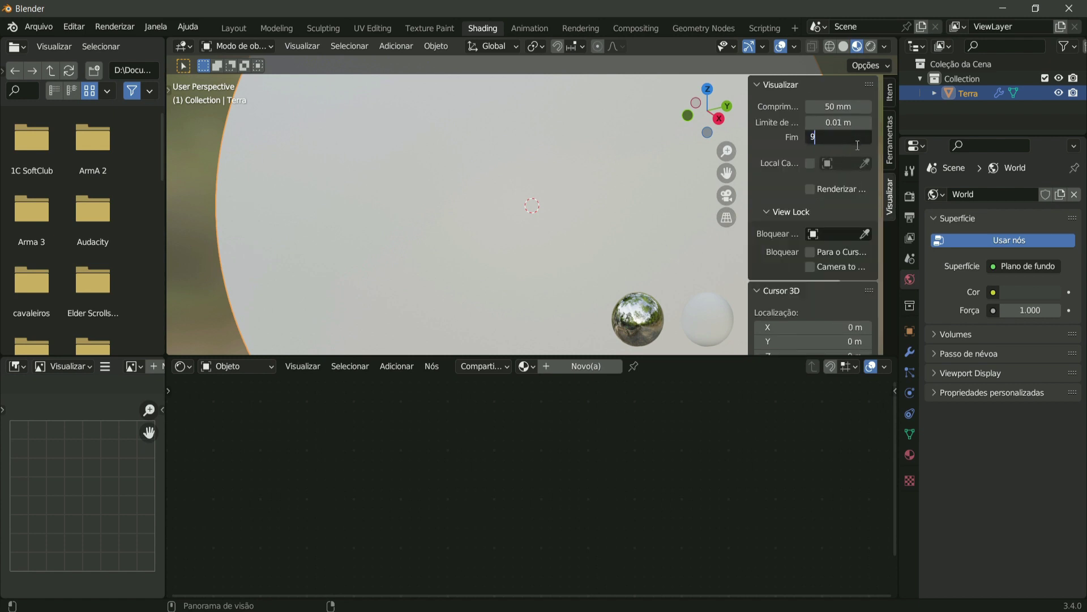
text(9999)
key(Return)
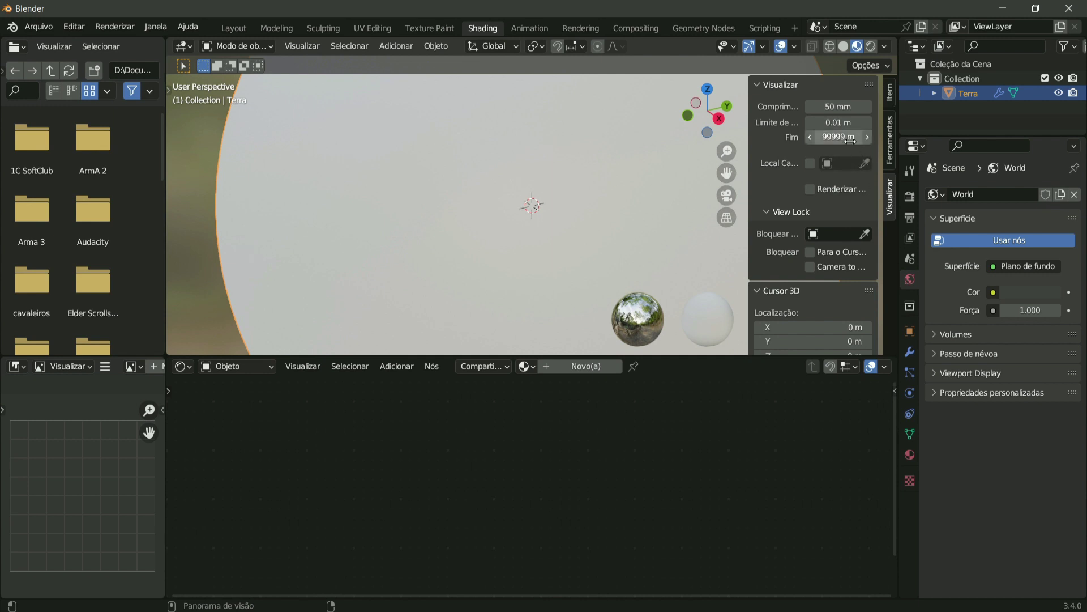
Step: Set the clip start to 10 m so Terra appears whole
click(843, 123)
text(10)
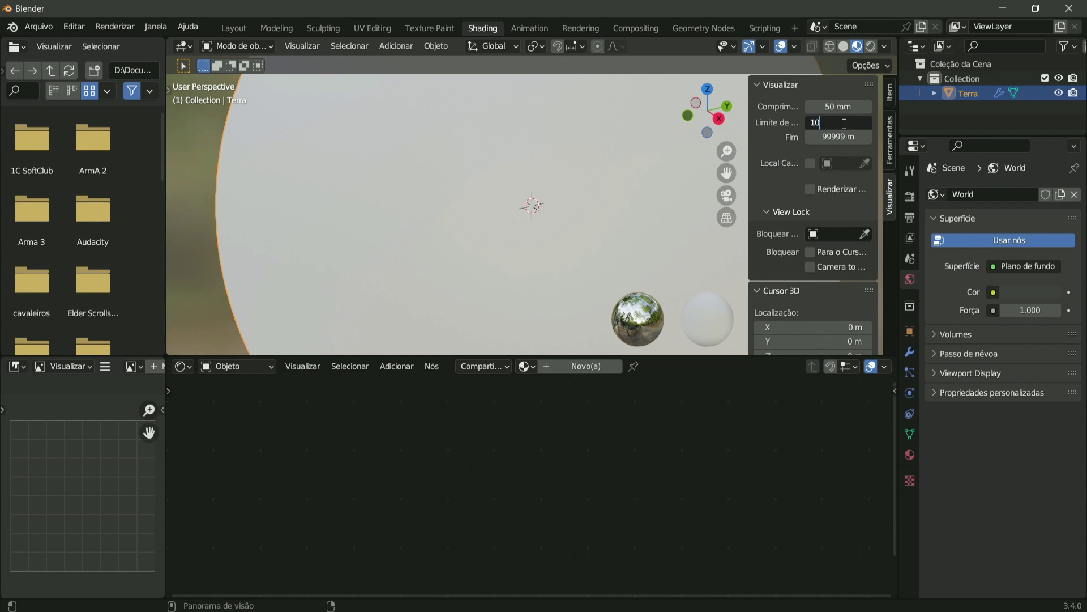
key(Return)
scroll(593, 225, down, 1)
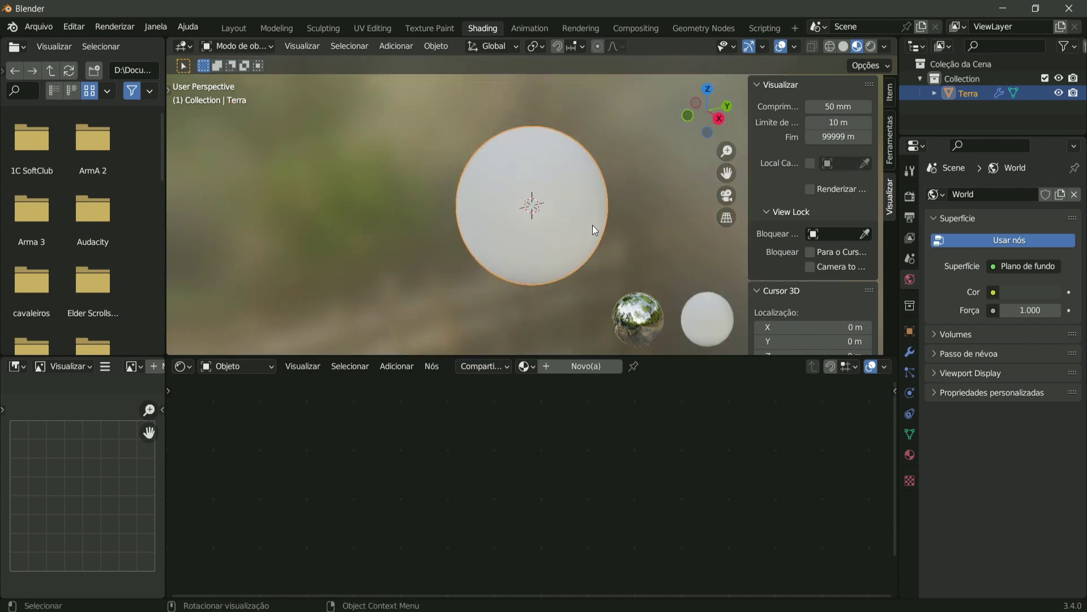
scroll(592, 225, up, 2)
scroll(592, 225, up, 1)
scroll(593, 226, down, 1)
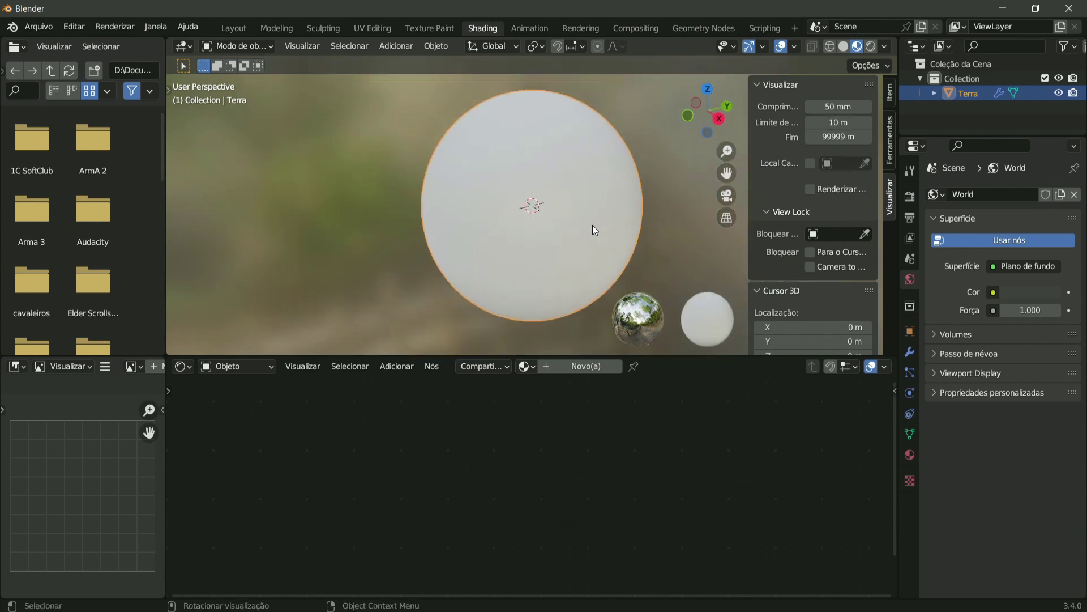
scroll(603, 219, up, 1)
scroll(603, 219, down, 2)
scroll(504, 218, up, 1)
Step: Resize and split the file browser, merge it into the 3D viewport, and hide the sidebar
drag(165, 238, 270, 249)
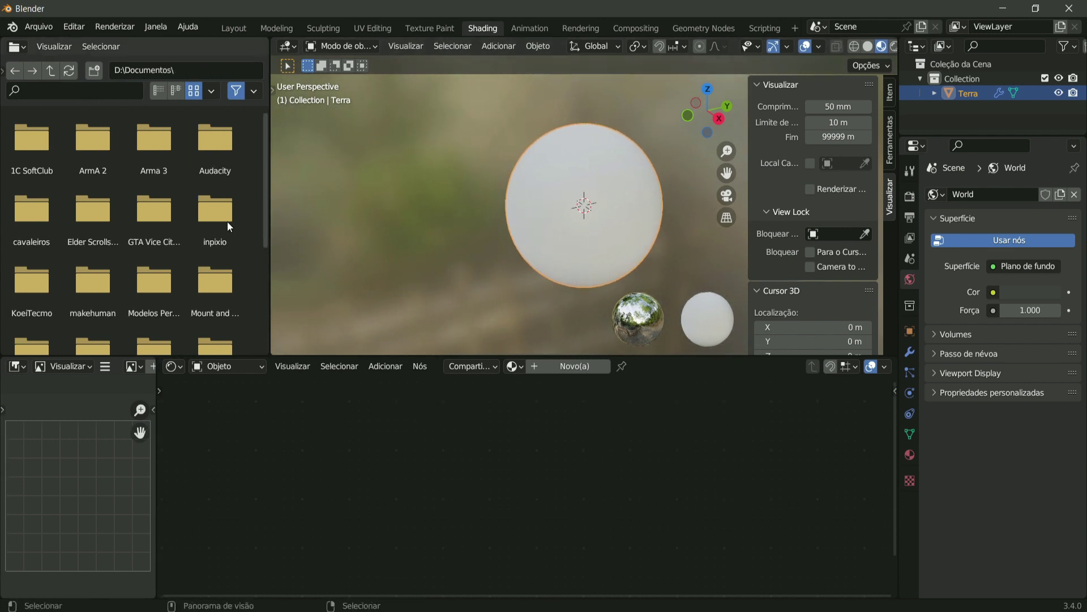
mouse_move(270, 182)
mouse_down()
mouse_move(96, 206)
mouse_move(243, 221)
mouse_move(164, 234)
mouse_move(250, 240)
mouse_move(119, 233)
mouse_move(146, 233)
mouse_up()
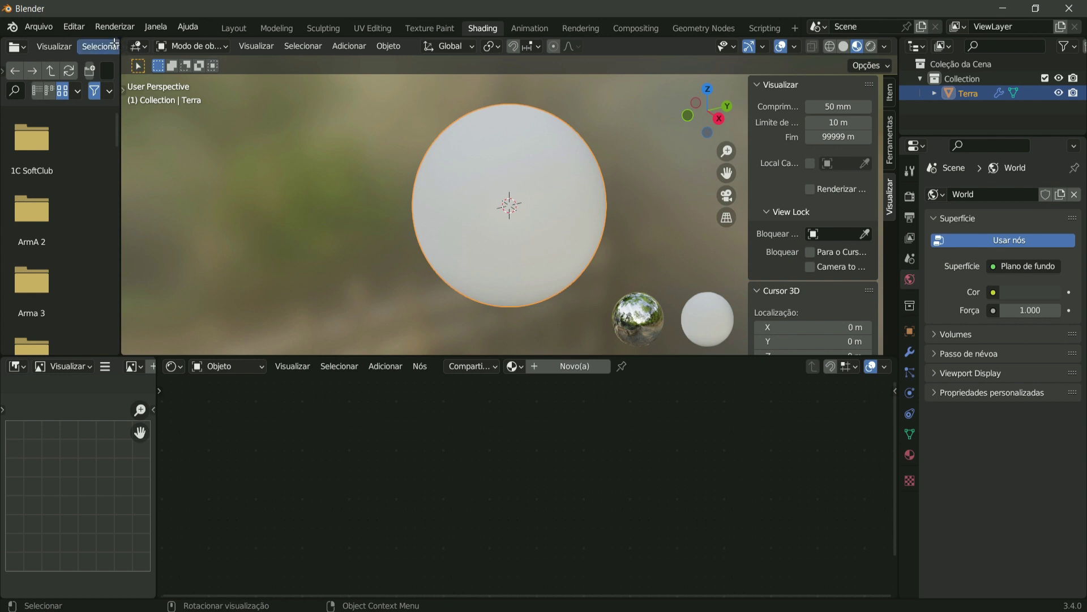
drag(122, 114, 138, 110)
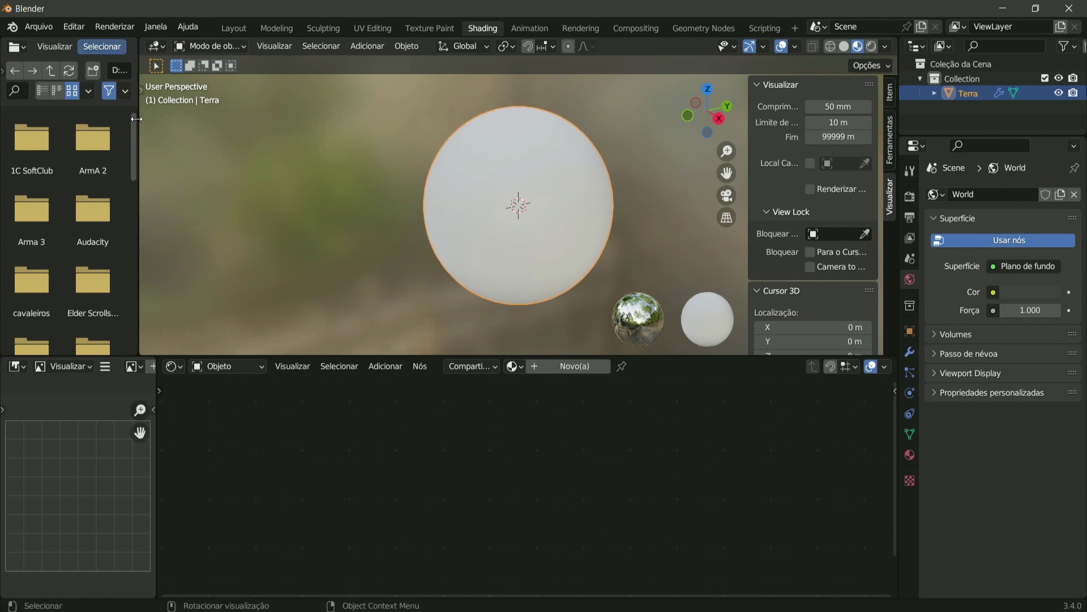
drag(135, 44, 73, 69)
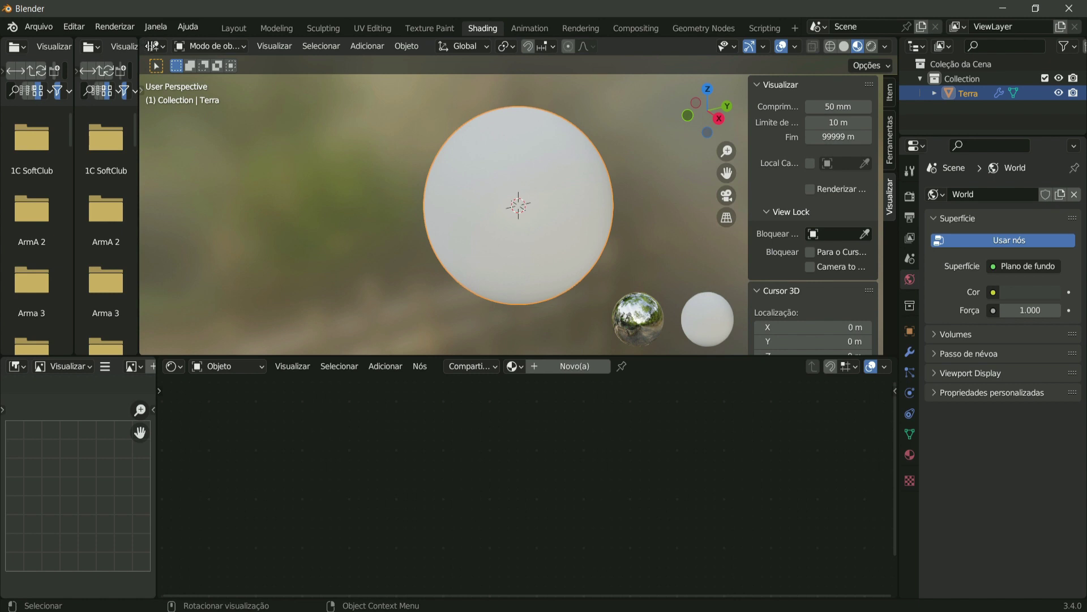
drag(154, 47, 70, 62)
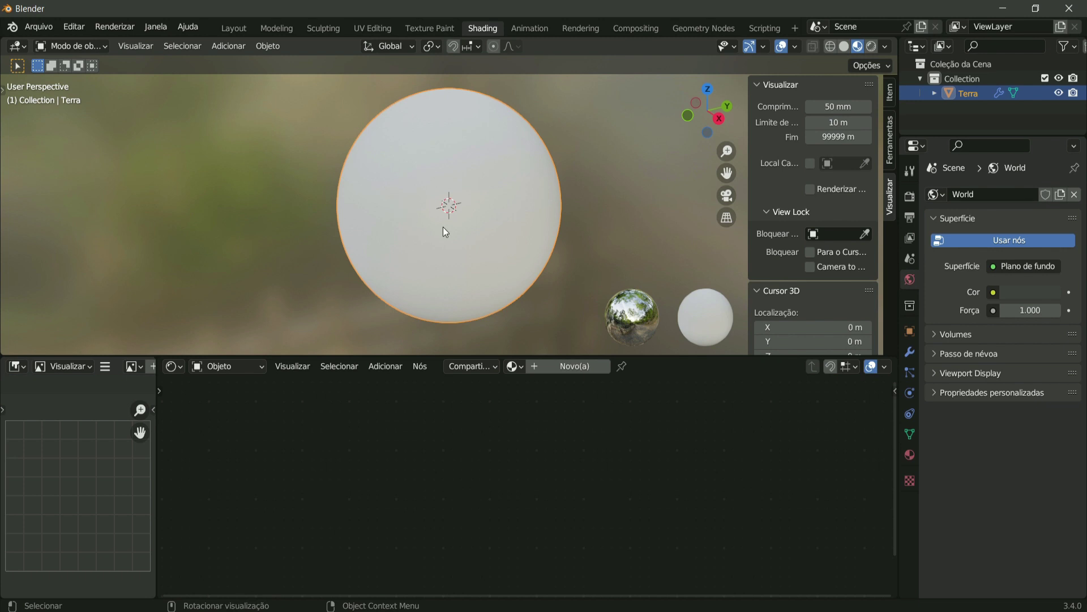
key(n)
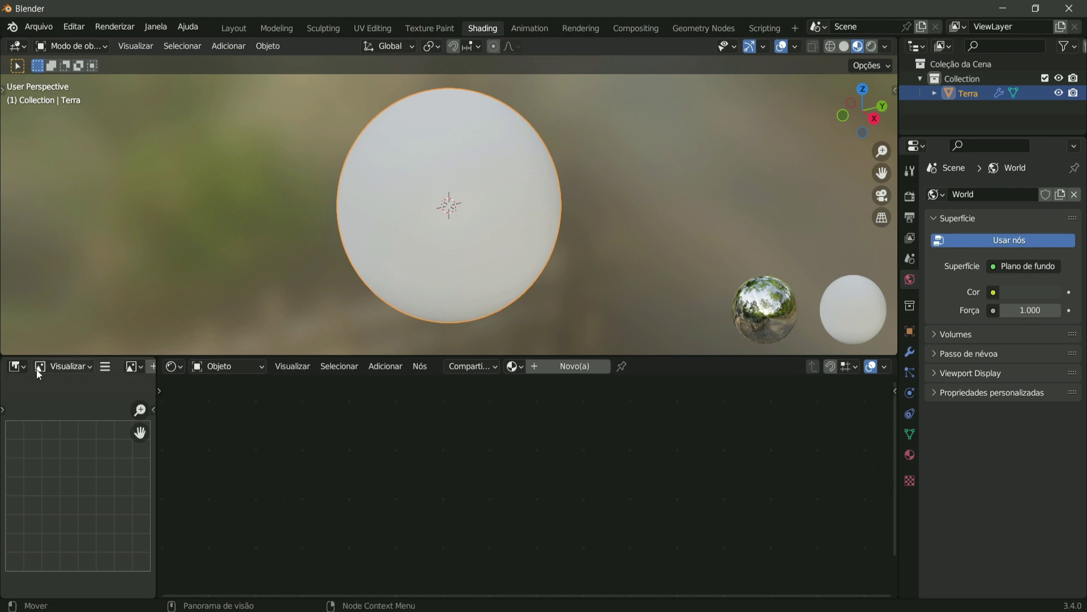
Step: Close the image editor area, make the viewport taller and widen the outliner and properties panels
right_click(120, 366)
mouse_move(78, 345)
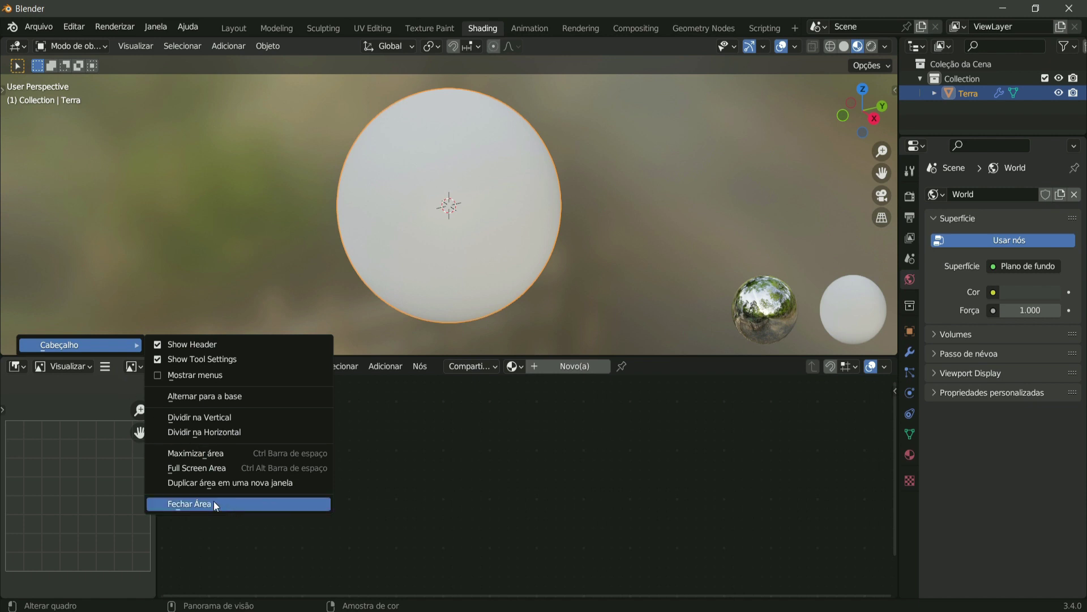
click(202, 507)
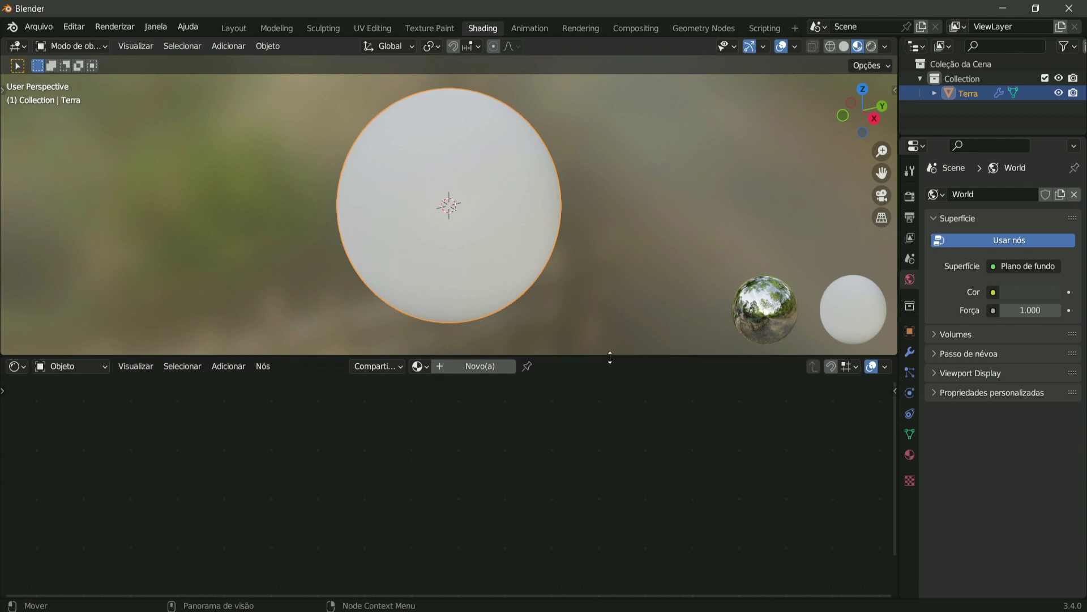
drag(610, 357, 629, 479)
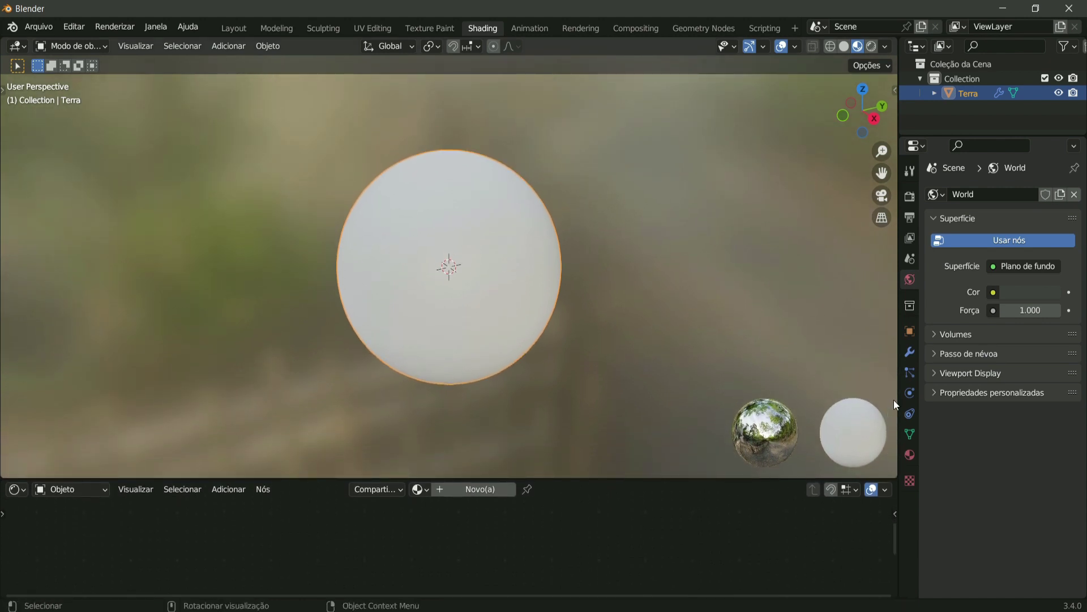
drag(898, 404, 828, 406)
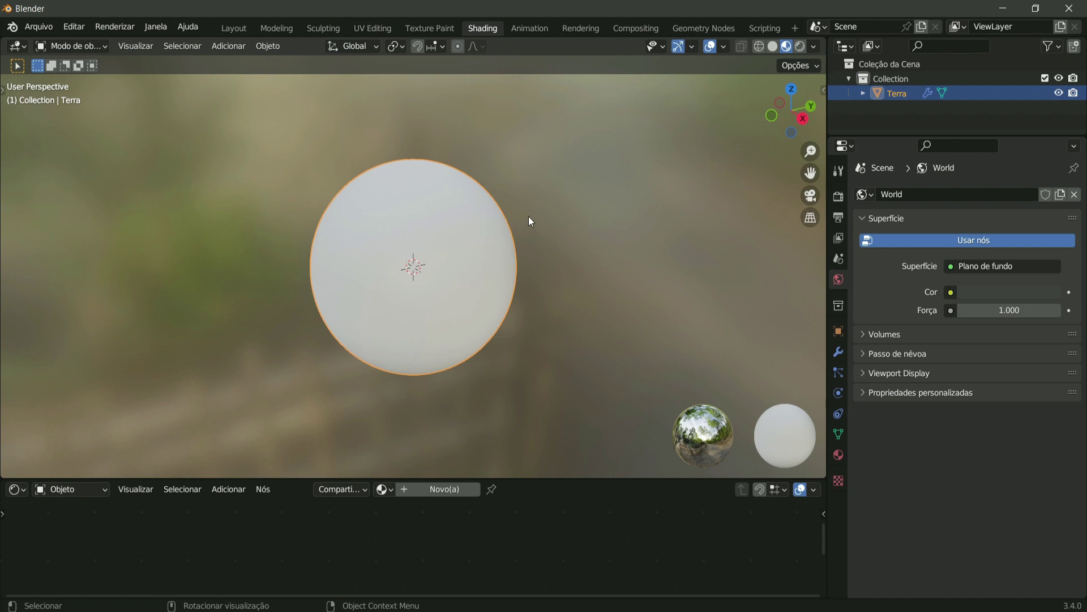
Step: Change the viewport shading HDRI to the last built-in environment thumbnail
scroll(528, 216, down, 3)
scroll(535, 205, up, 2)
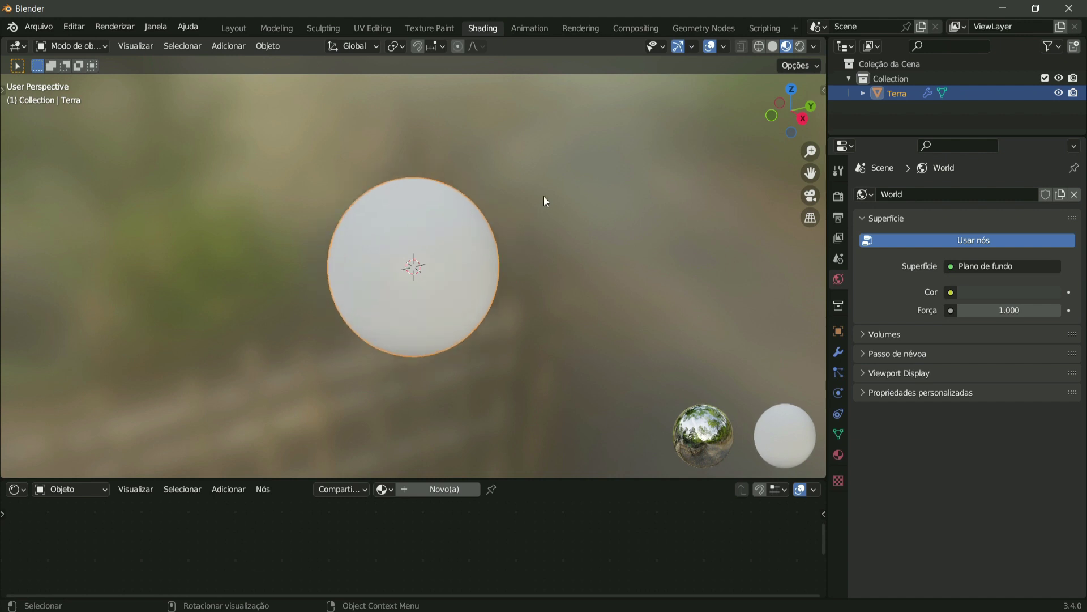
click(816, 45)
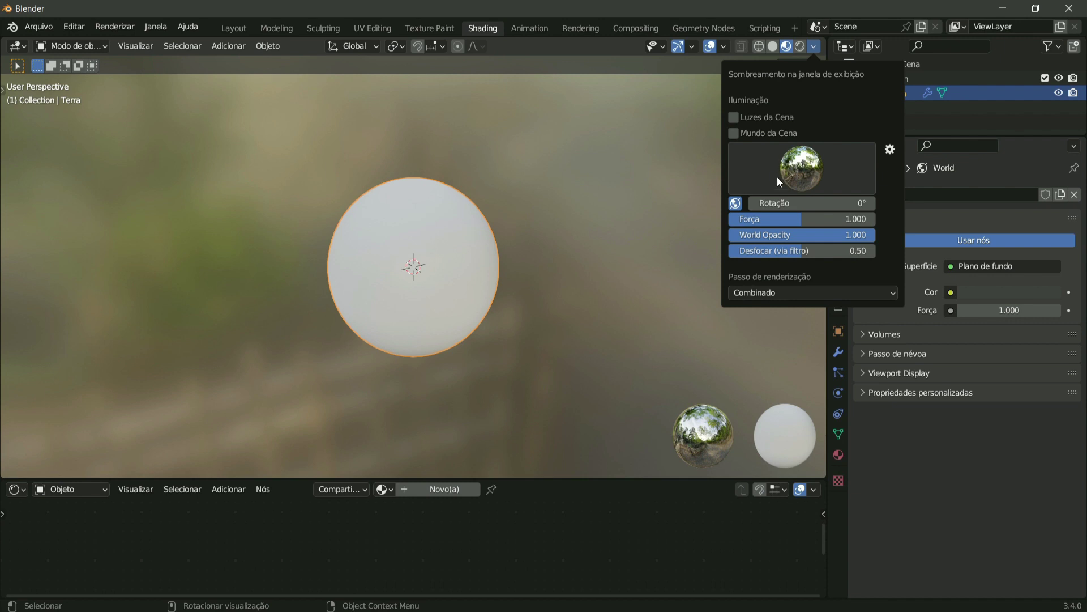
click(799, 173)
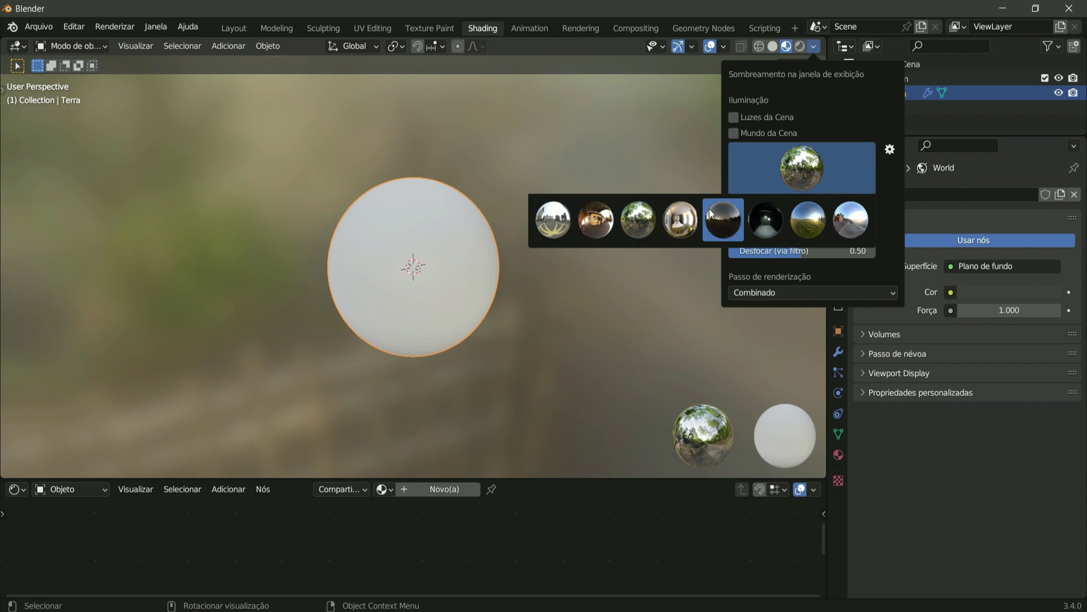
click(850, 216)
scroll(468, 247, down, 3)
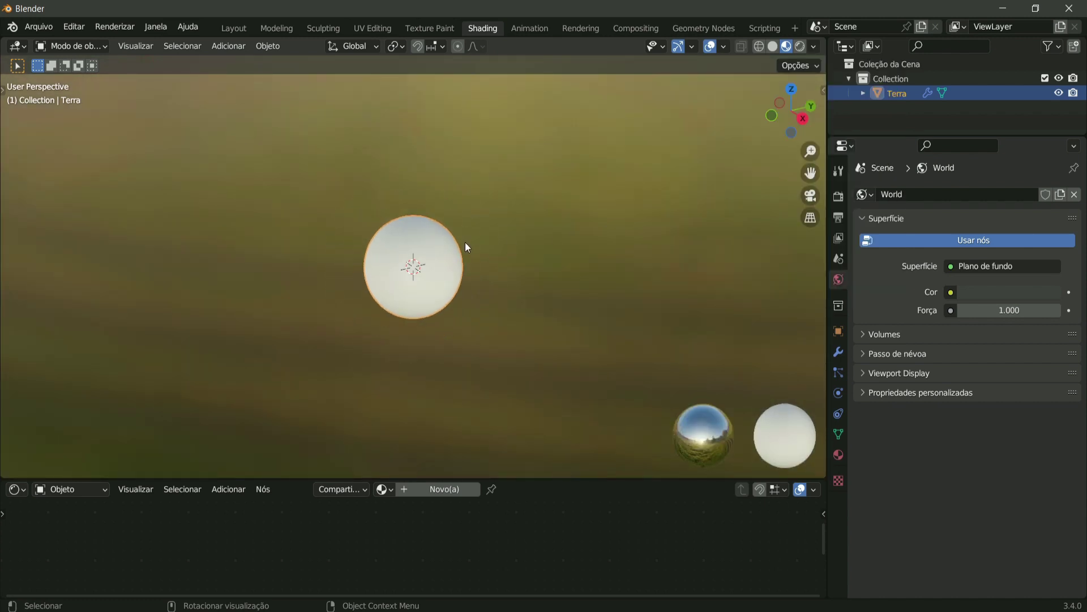
scroll(466, 243, up, 3)
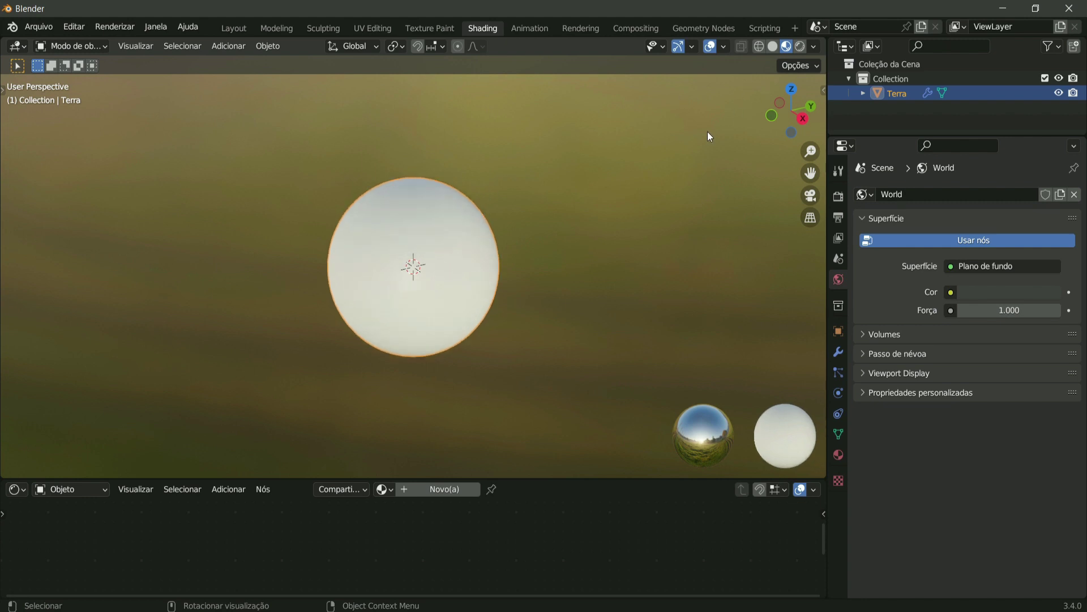